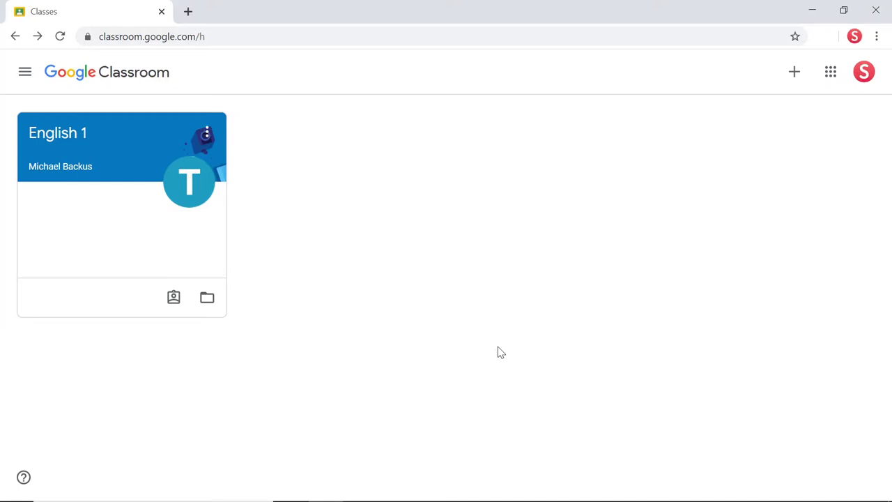
Step: Create a new Google Doc from the English 1 class's Autobiographical Paragraph assignment
{"action": "left_click", "coordinate": [75, 136]}
{"action": "left_click", "coordinate": [443, 78]}
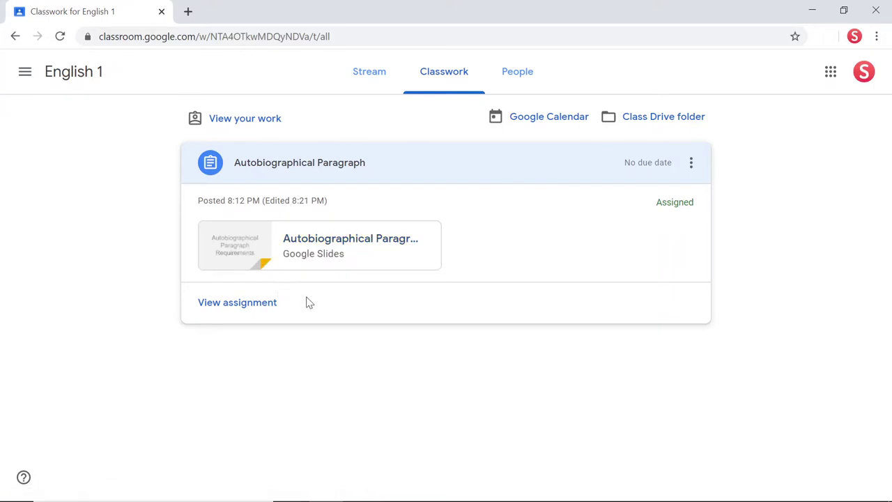
{"action": "left_click", "coordinate": [270, 305]}
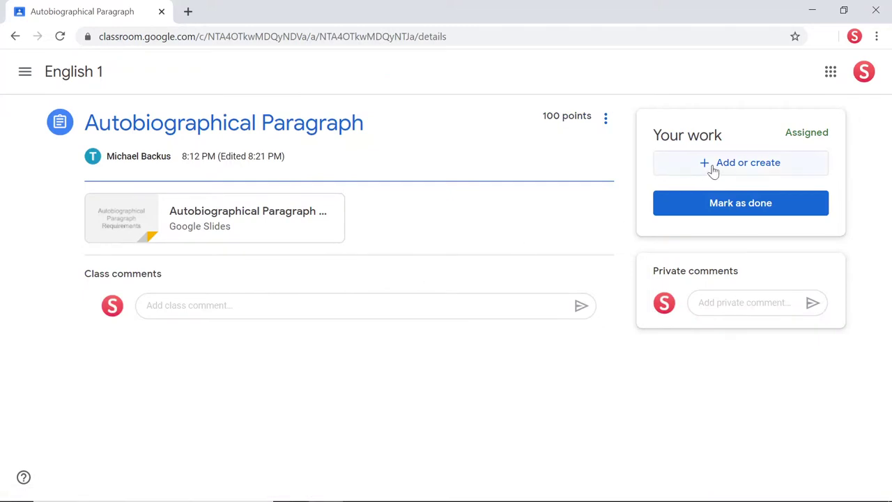
{"action": "left_click", "coordinate": [719, 166]}
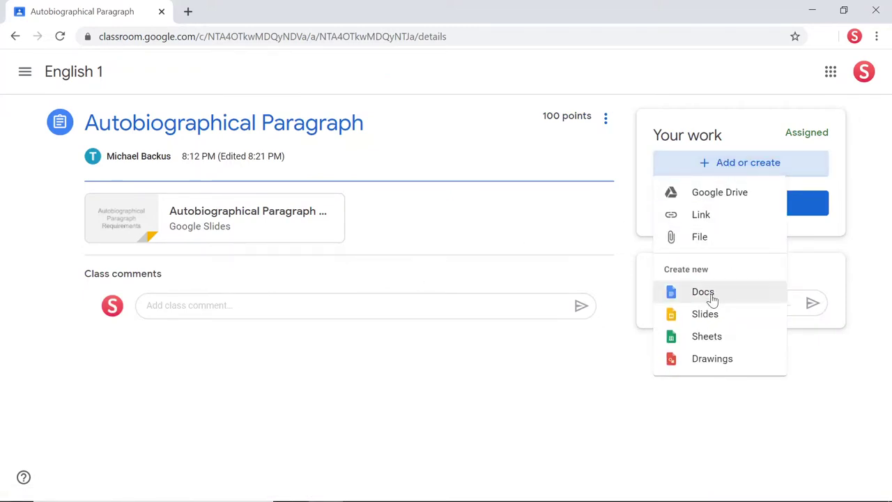
{"action": "left_click", "coordinate": [711, 295]}
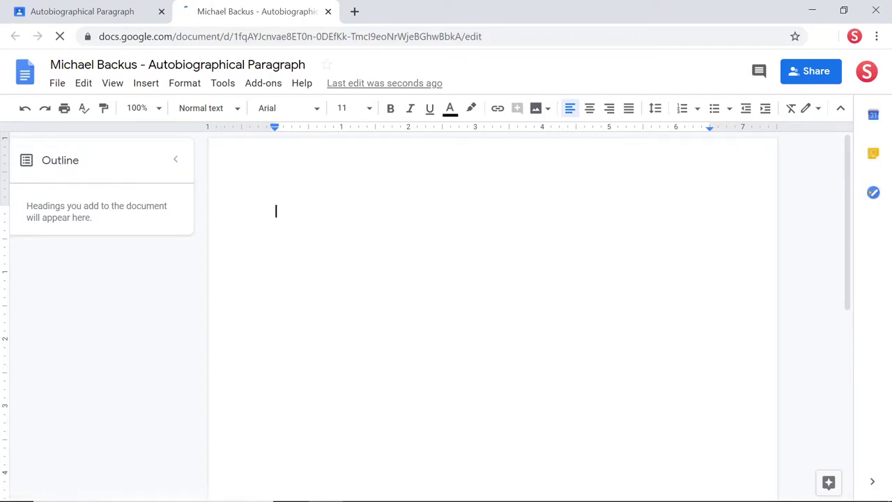
Step: Insert a page header holding the student's last name, then return to the body
{"action": "key", "text": "ctrl+alt+o"}
{"action": "key", "text": "ctrl+alt+h"}
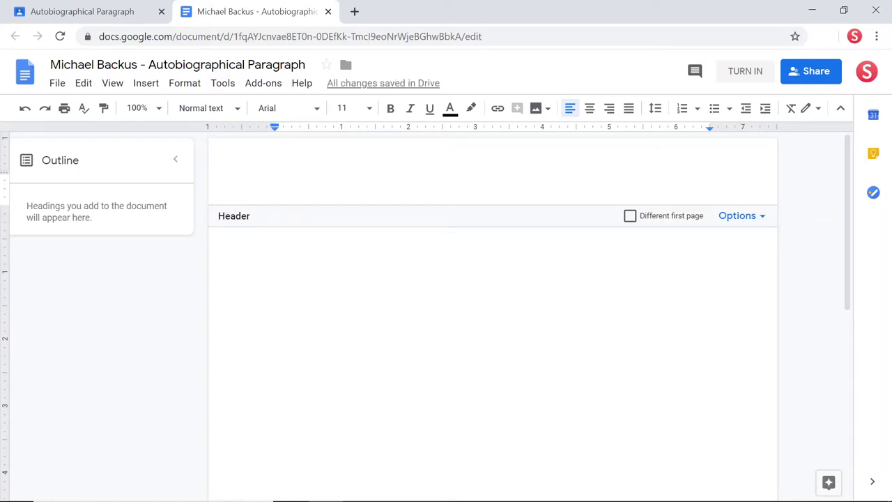
{"action": "type", "text": "Backus"}
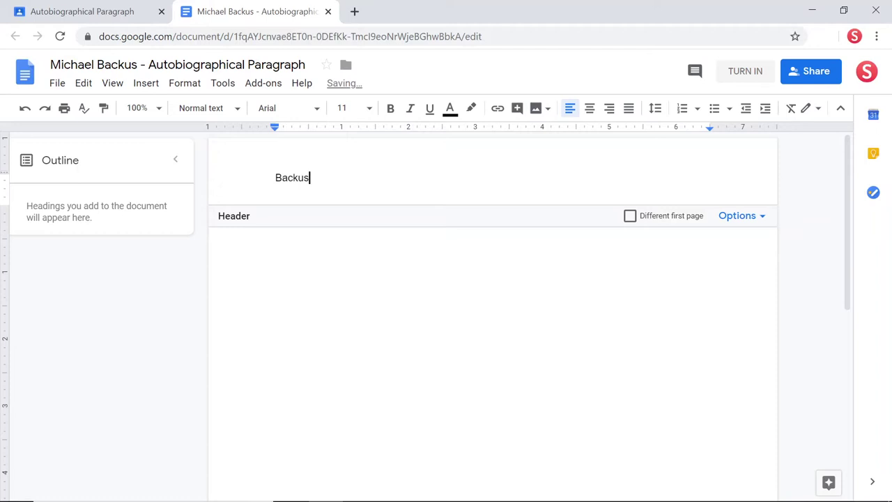
{"action": "key", "text": "Escape"}
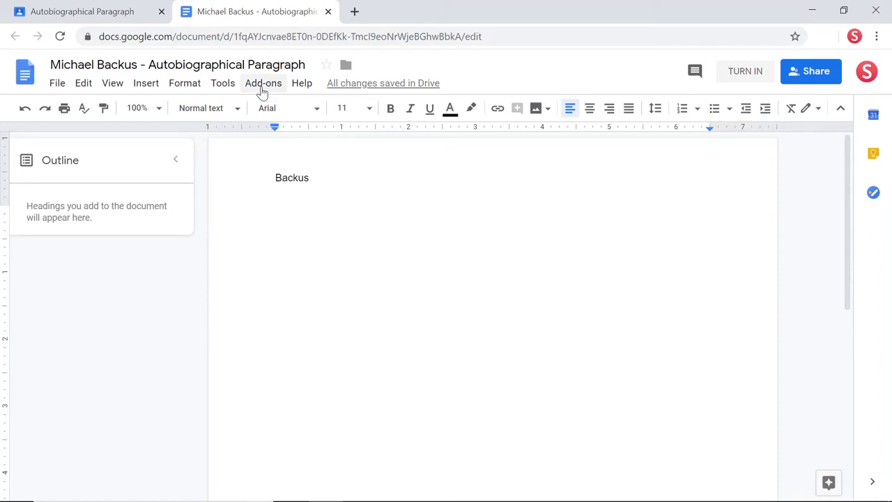
Step: Find the Document Evaluator add-on by searching 'document evaluator', and install it
{"action": "left_click", "coordinate": [263, 89]}
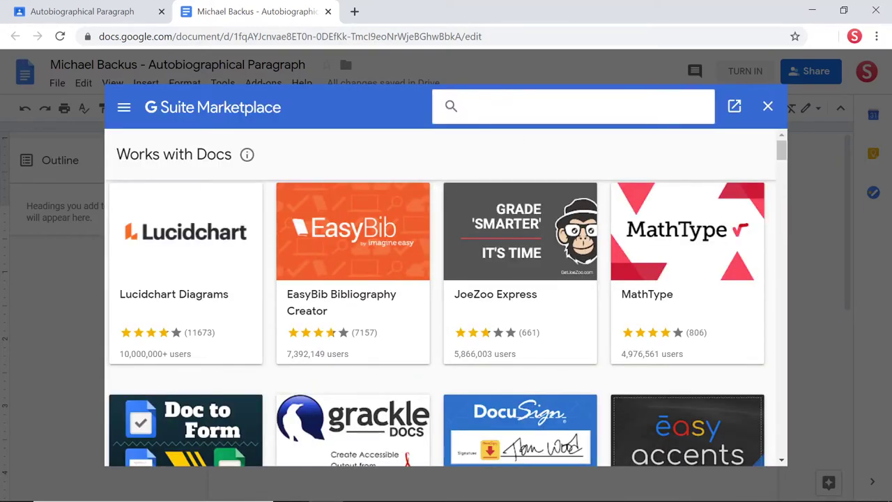
{"action": "type", "text": "document e"}
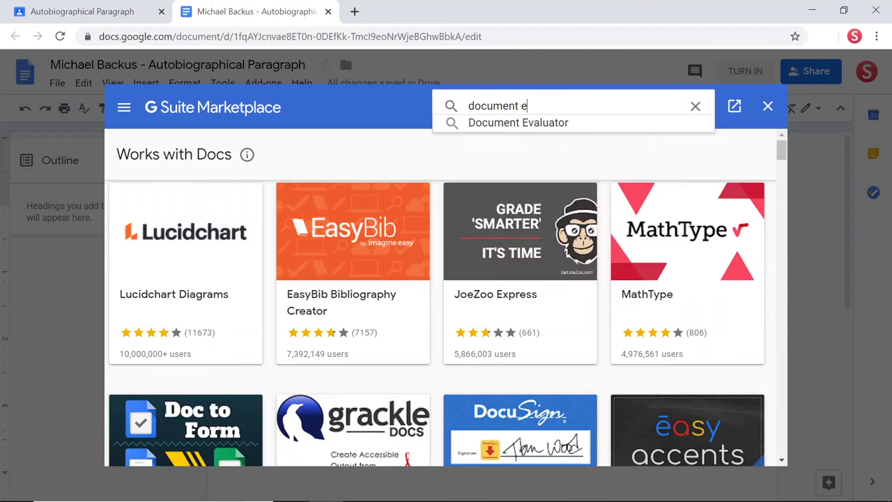
{"action": "type", "text": "valuator"}
{"action": "key", "text": "Return"}
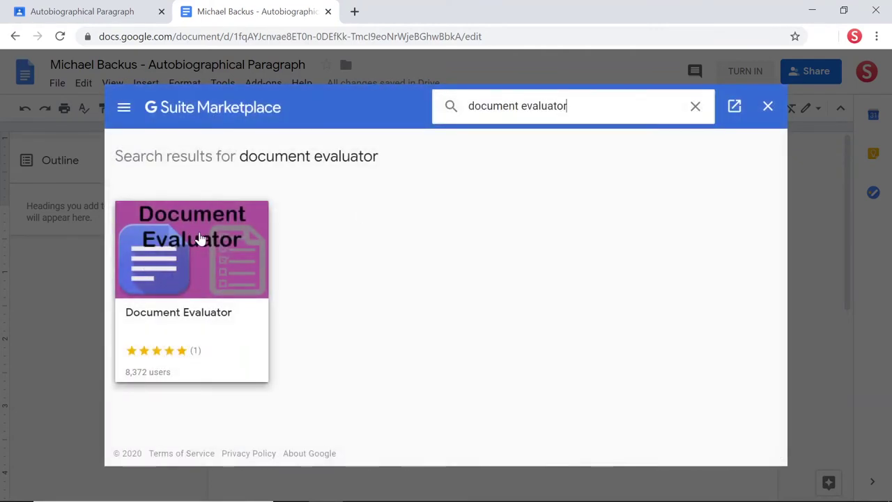
{"action": "left_click", "coordinate": [200, 237]}
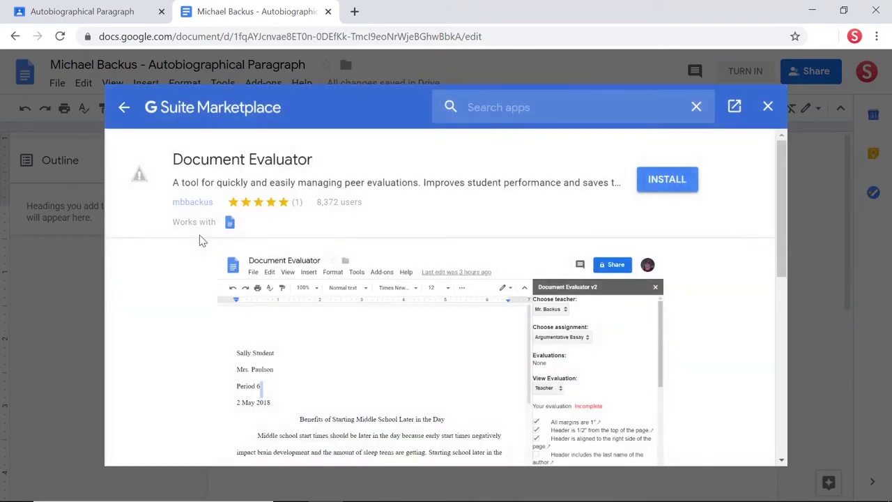
{"action": "left_click", "coordinate": [659, 185]}
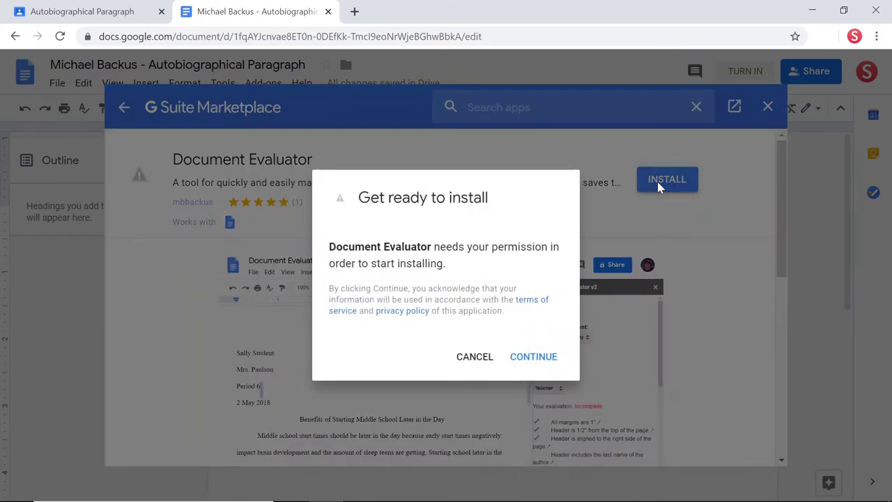
Step: Approve starting the install with the student's Google account and scroll to the consent Allow button
{"action": "left_click", "coordinate": [542, 363]}
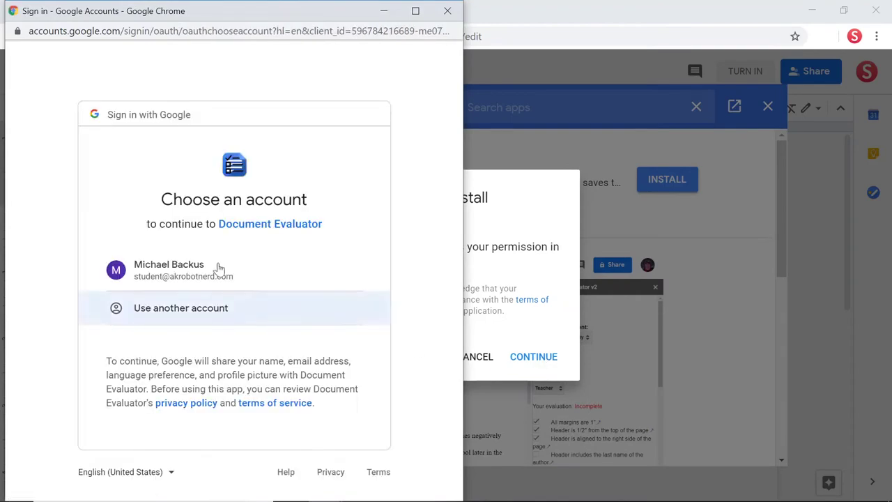
{"action": "left_click", "coordinate": [195, 264]}
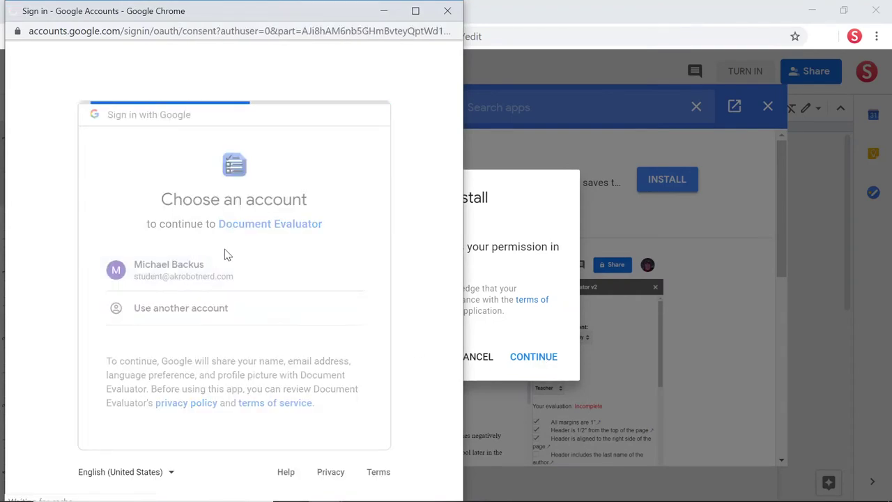
{"action": "scroll", "coordinate": [373, 241], "scroll_direction": "down", "scroll_amount": 1}
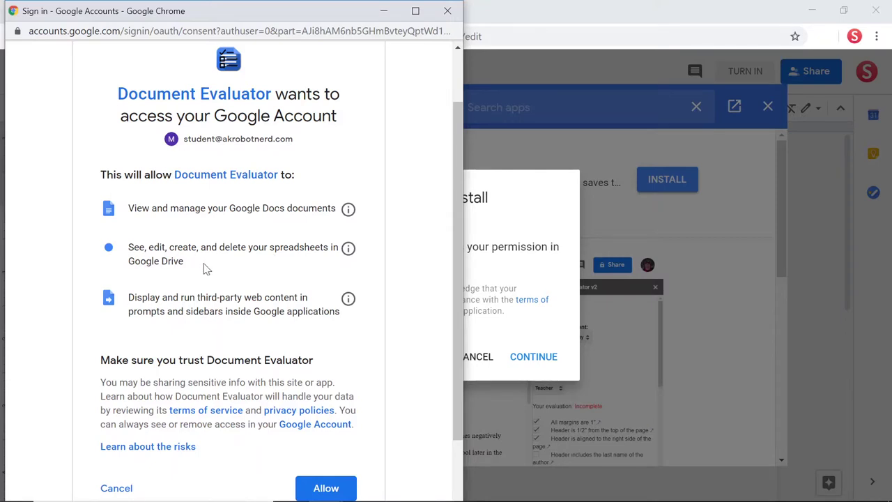
{"action": "scroll", "coordinate": [206, 269], "scroll_direction": "down", "scroll_amount": 1}
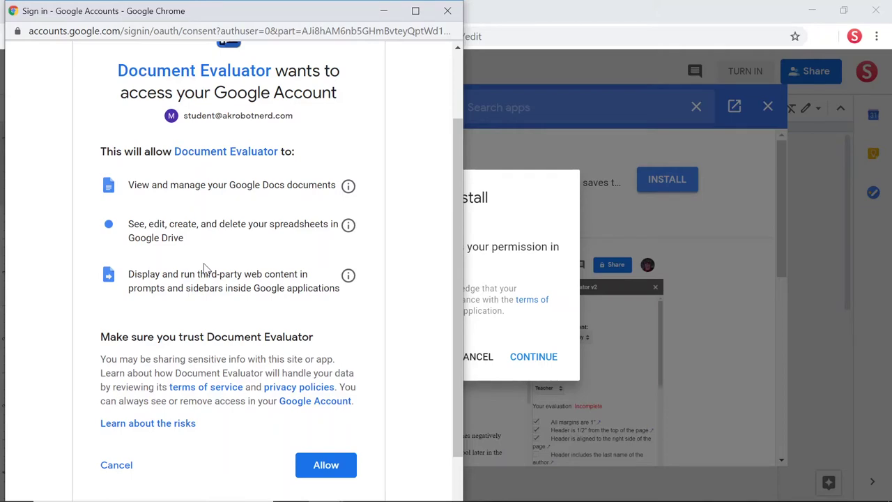
Step: Allow Document Evaluator access, confirm the installation, and close the add-on store
{"action": "left_click", "coordinate": [326, 465]}
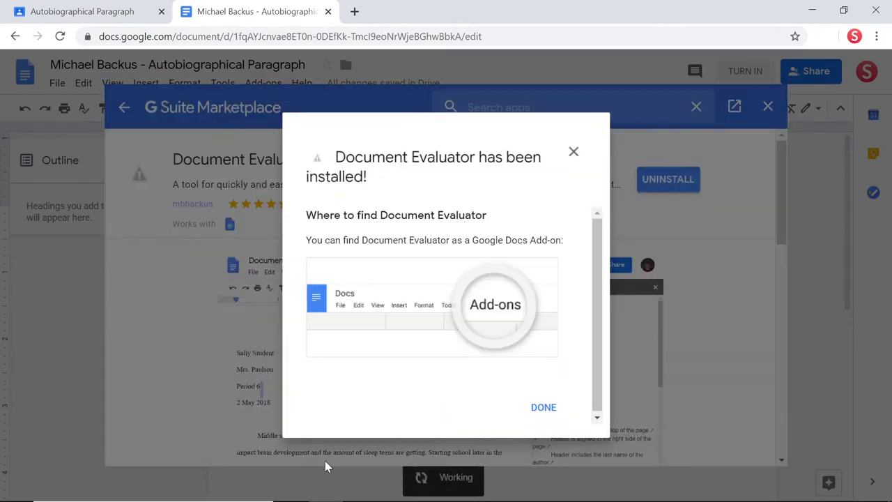
{"action": "left_click", "coordinate": [544, 407]}
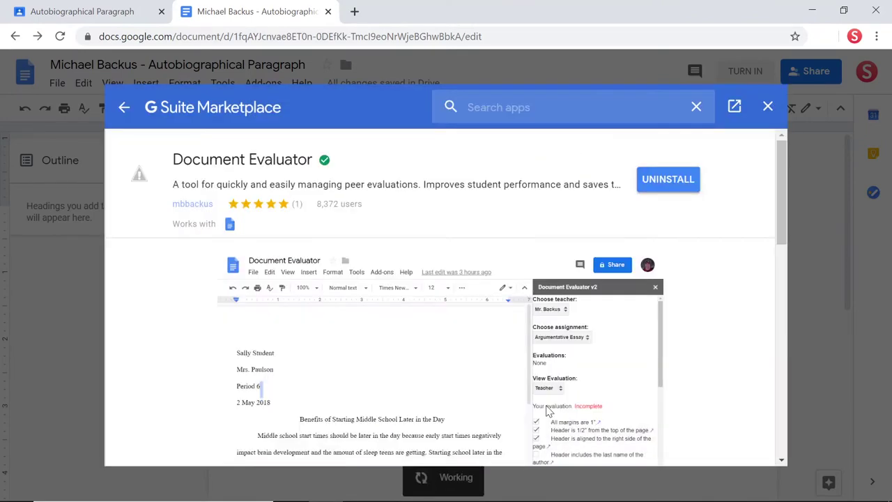
{"action": "left_click", "coordinate": [767, 106]}
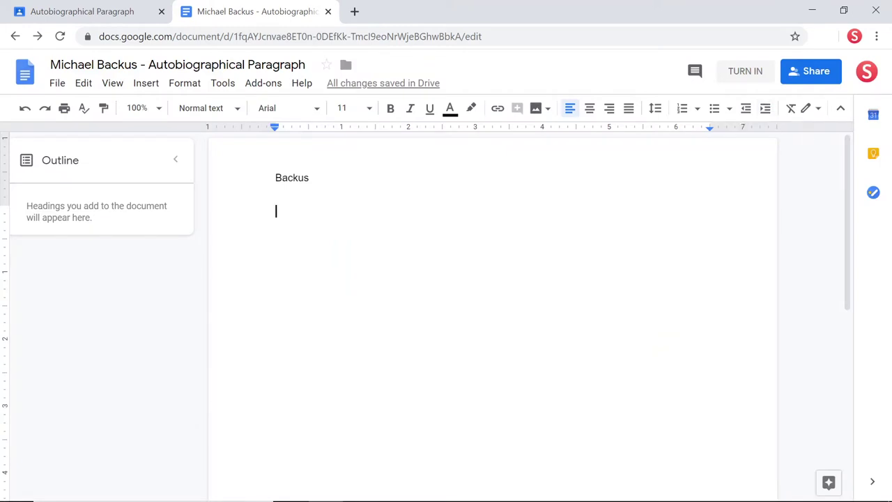
Step: Launch Document Evaluator's Evaluate sidebar and collapse the document outline
{"action": "left_click", "coordinate": [262, 85]}
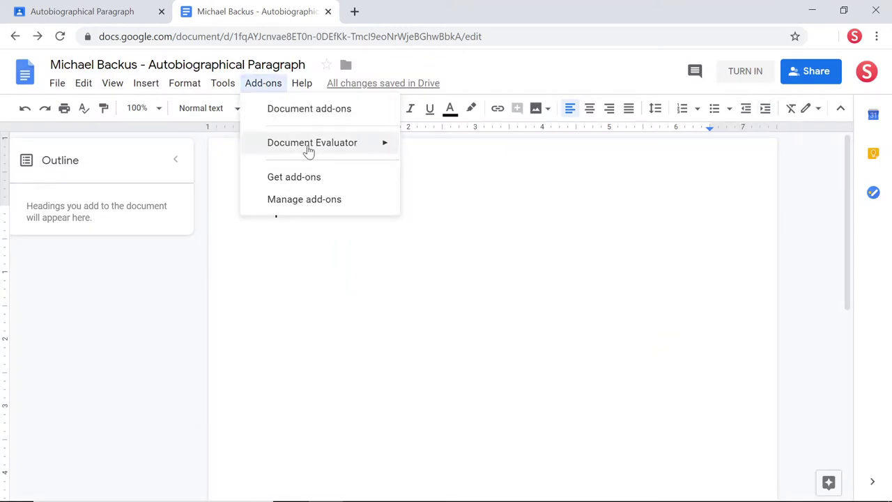
{"action": "mouse_move", "coordinate": [311, 152]}
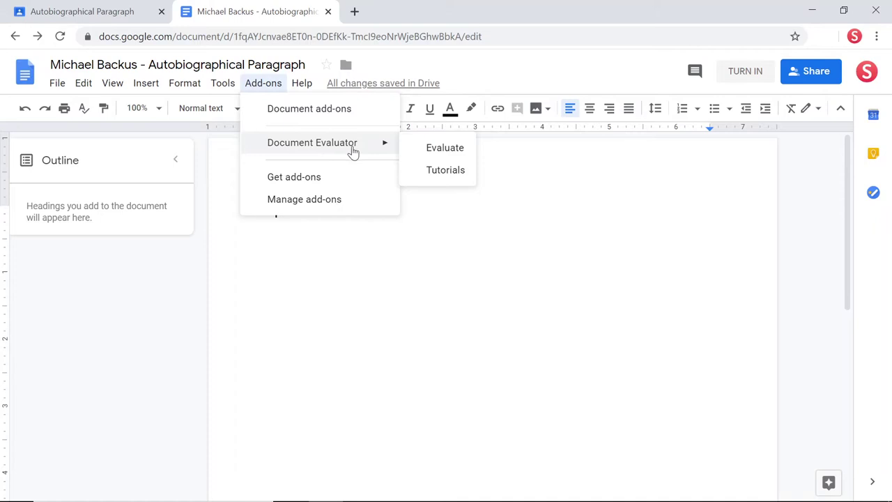
{"action": "left_click", "coordinate": [444, 150]}
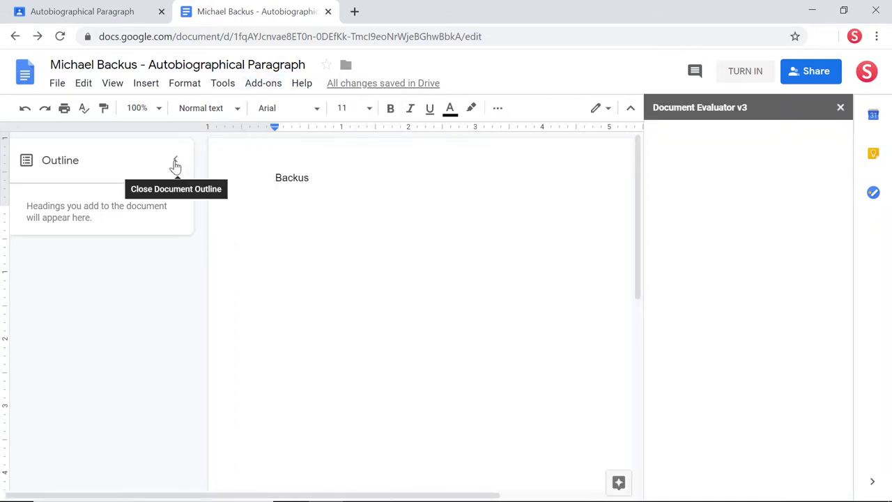
{"action": "left_click", "coordinate": [176, 161]}
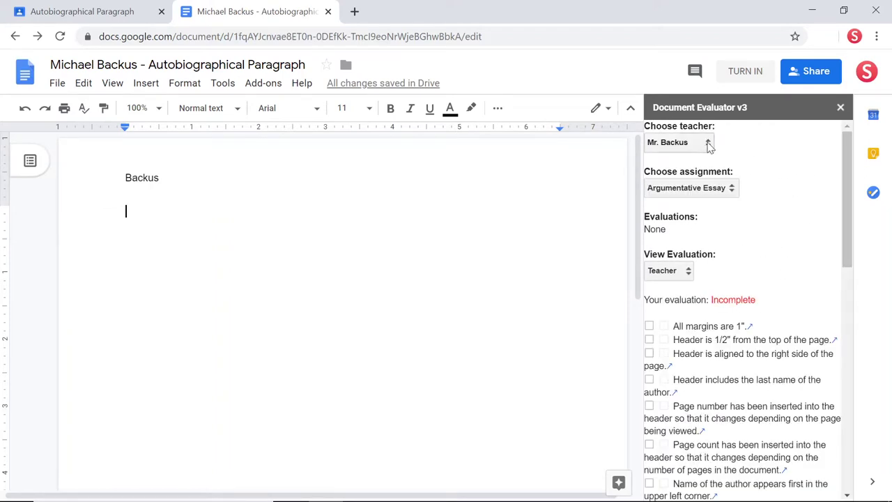
Step: Set the evaluator to Demo Teacher, Autobiographical Paragraph, and the teacher's evaluation view
{"action": "left_click", "coordinate": [707, 143]}
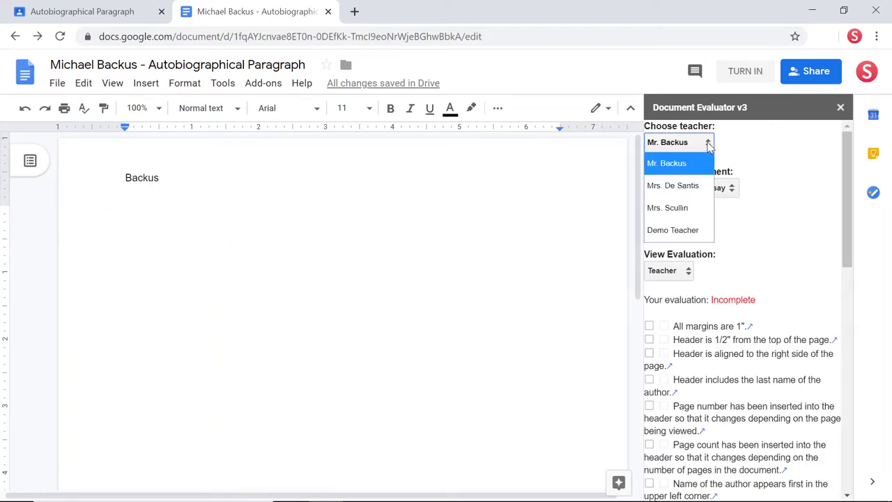
{"action": "left_click", "coordinate": [697, 230]}
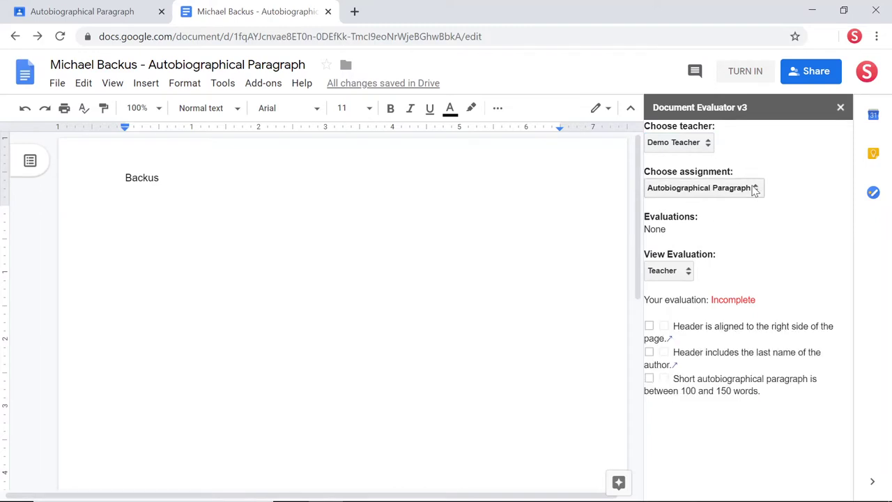
{"action": "left_click", "coordinate": [755, 189]}
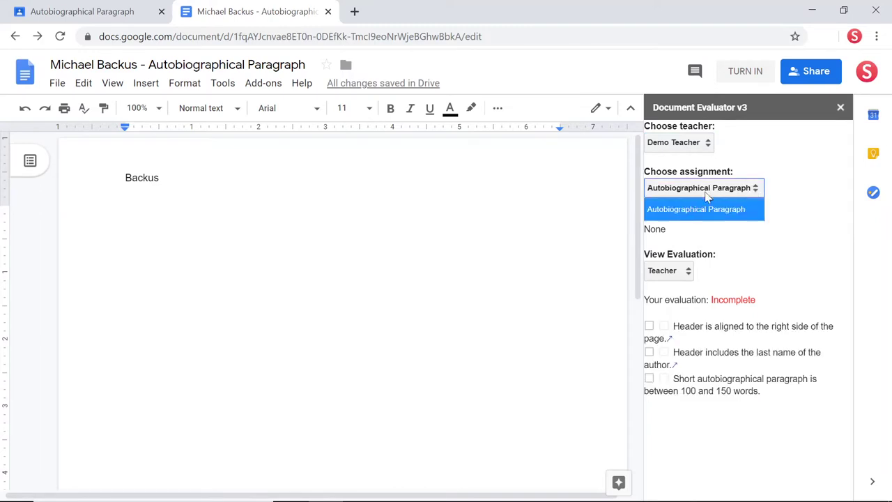
{"action": "left_click", "coordinate": [772, 192]}
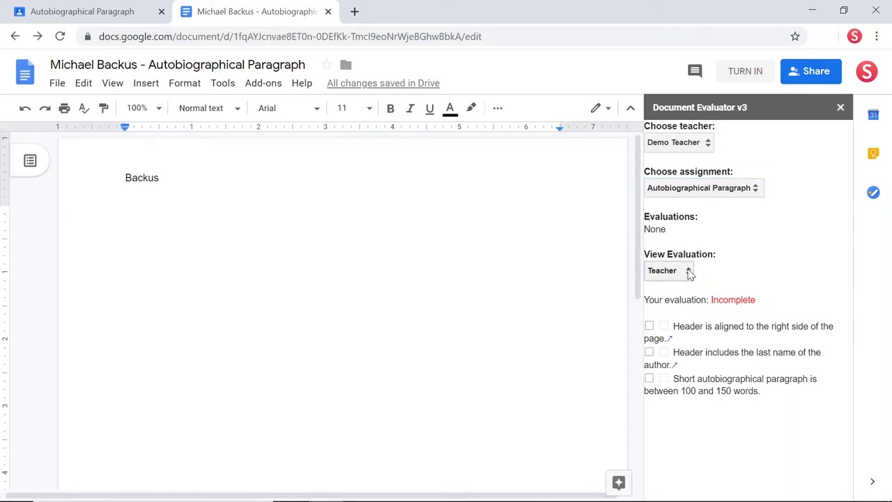
{"action": "left_click", "coordinate": [688, 271]}
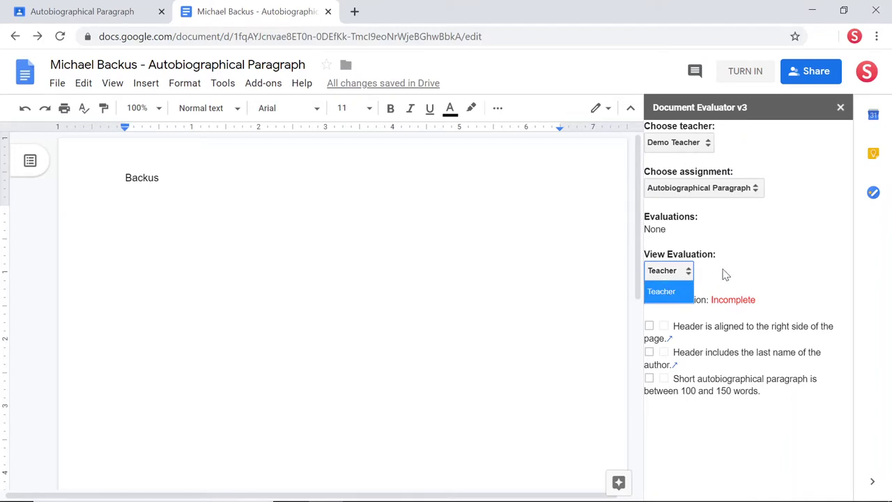
{"action": "left_click", "coordinate": [724, 276]}
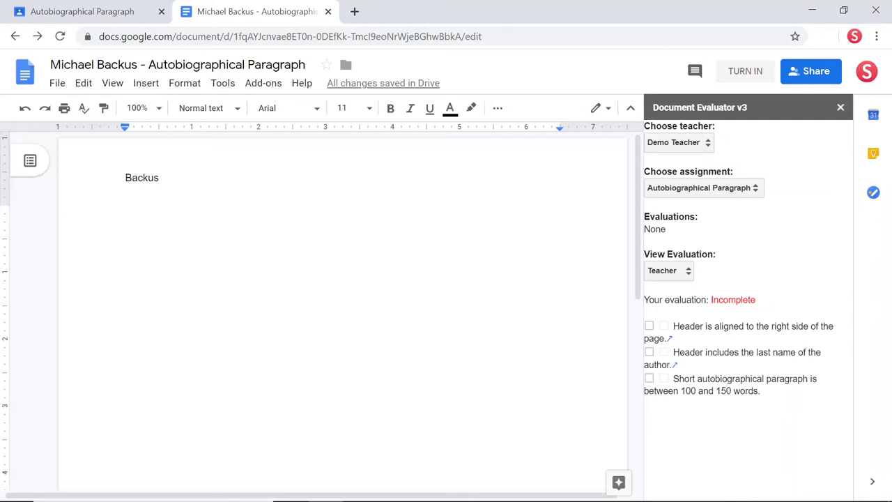
Step: Right-align the student's name in the document header
{"action": "double_click", "coordinate": [159, 178]}
{"action": "left_click_drag", "start_coordinate": [159, 177], "coordinate": [125, 178]}
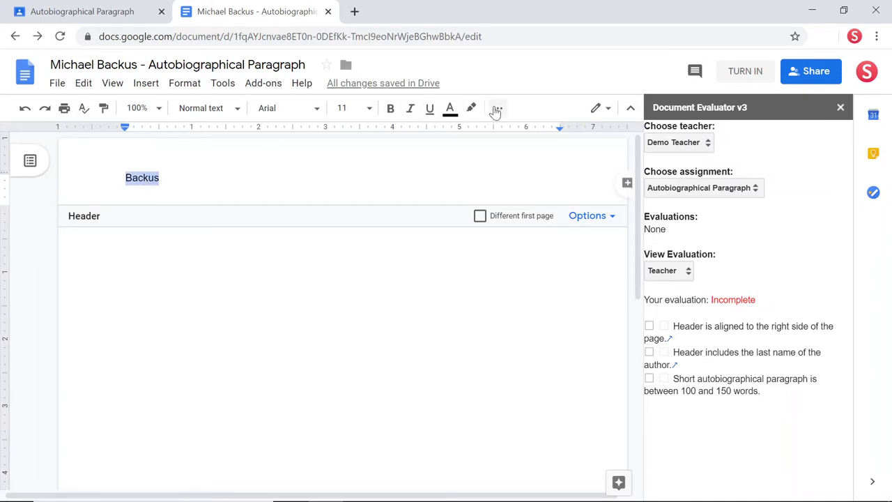
{"action": "left_click", "coordinate": [496, 109]}
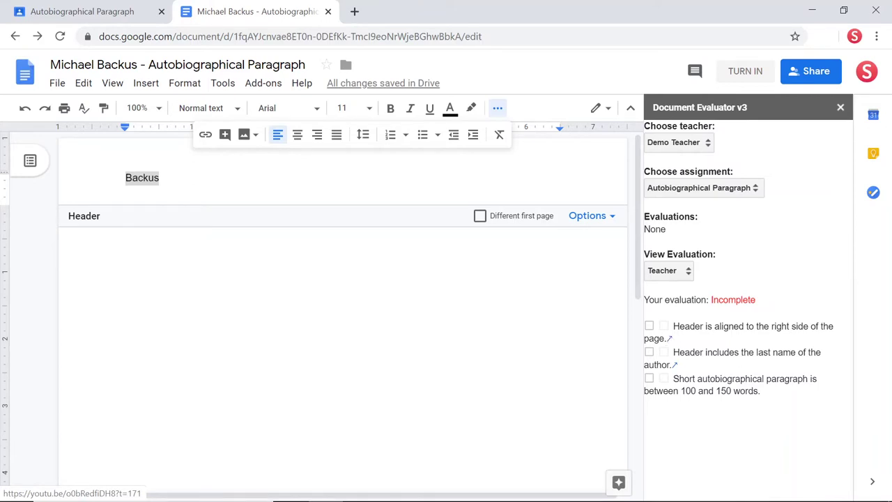
{"action": "left_click", "coordinate": [318, 139]}
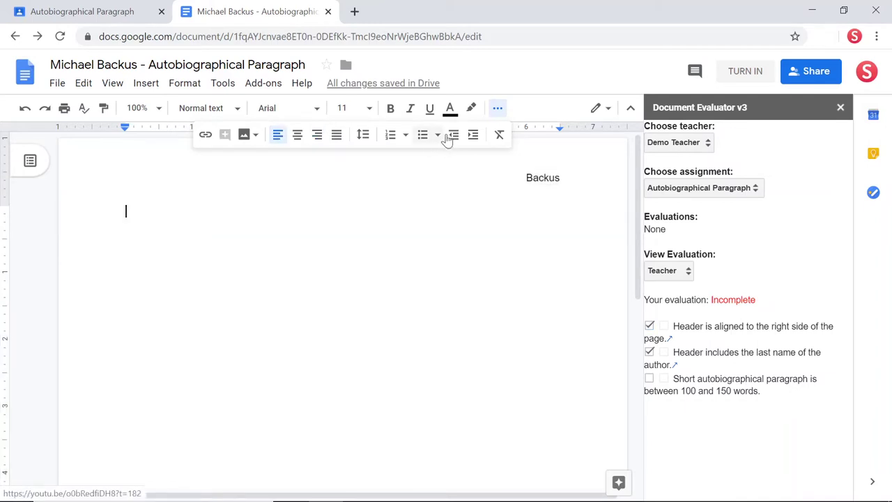
{"action": "left_click", "coordinate": [498, 114]}
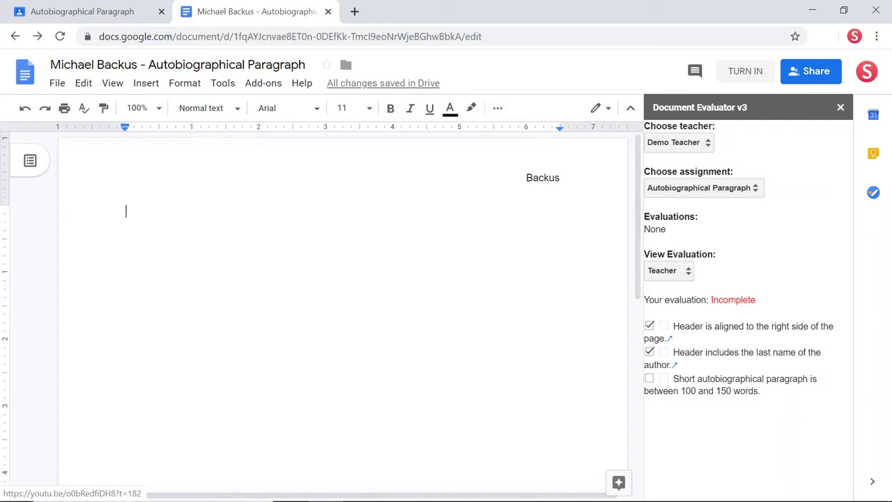
Step: Type 'I was born in Wasilla, Alaska.' in the body and tick the paragraph length criterion
{"action": "type", "text": "I was "}
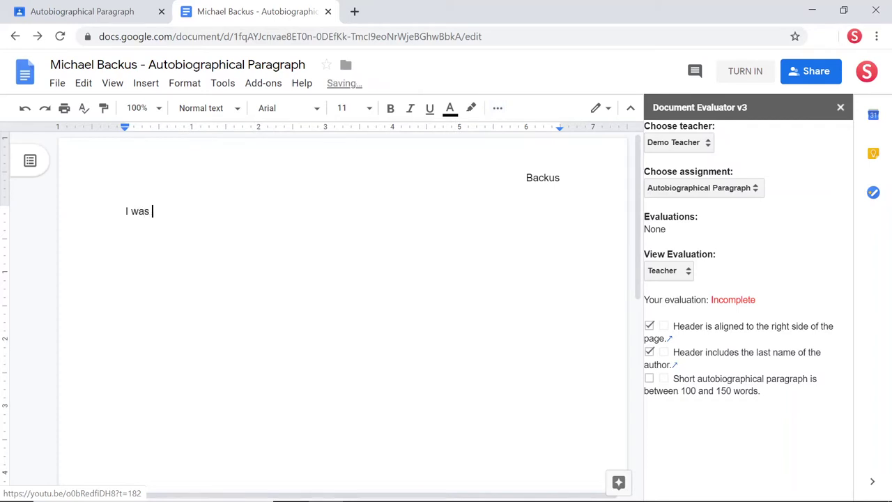
{"action": "type", "text": "born in Wasilla, Alaska."}
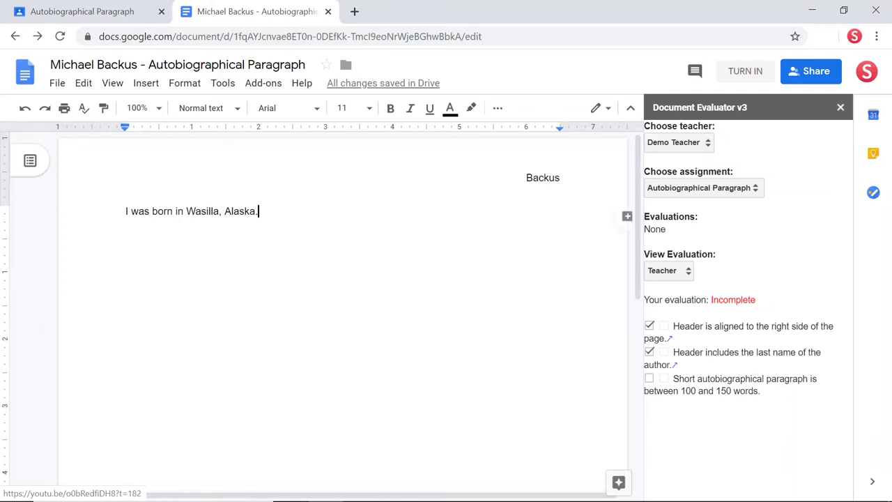
{"action": "left_click", "coordinate": [649, 379]}
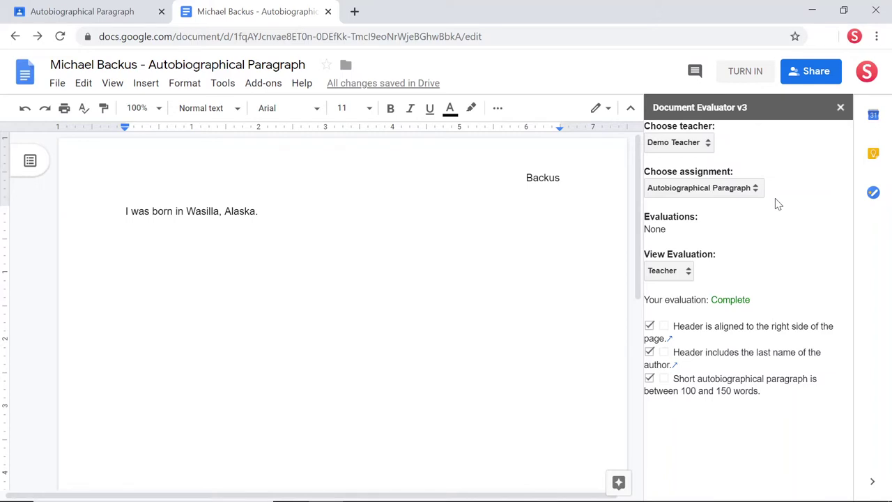
Step: Share the document with the peer's e-mail address, keeping Can edit access
{"action": "left_click", "coordinate": [810, 77]}
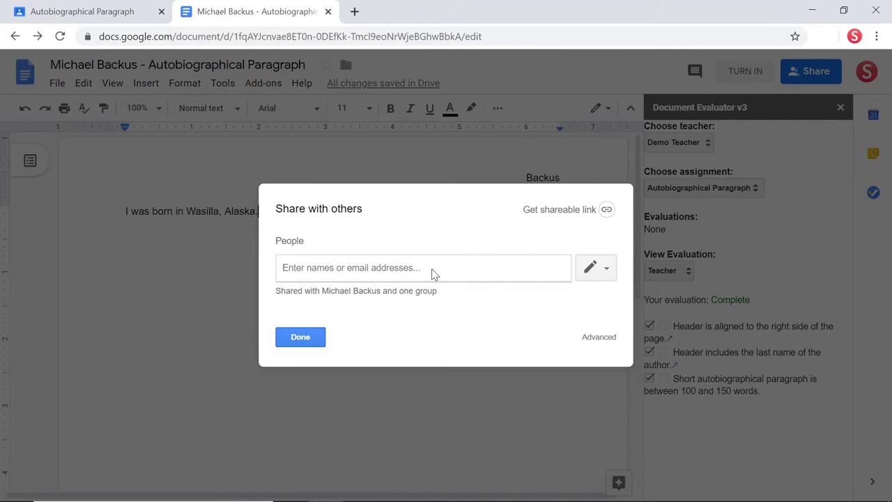
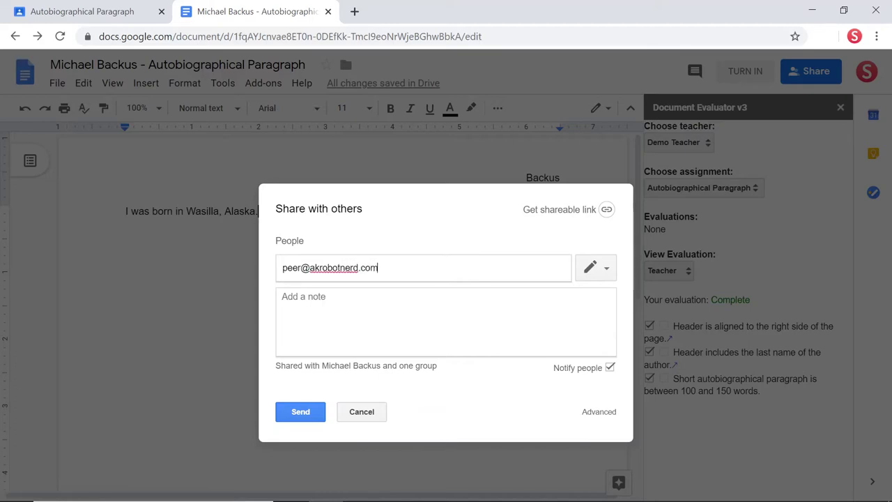
{"action": "left_click", "coordinate": [601, 283]}
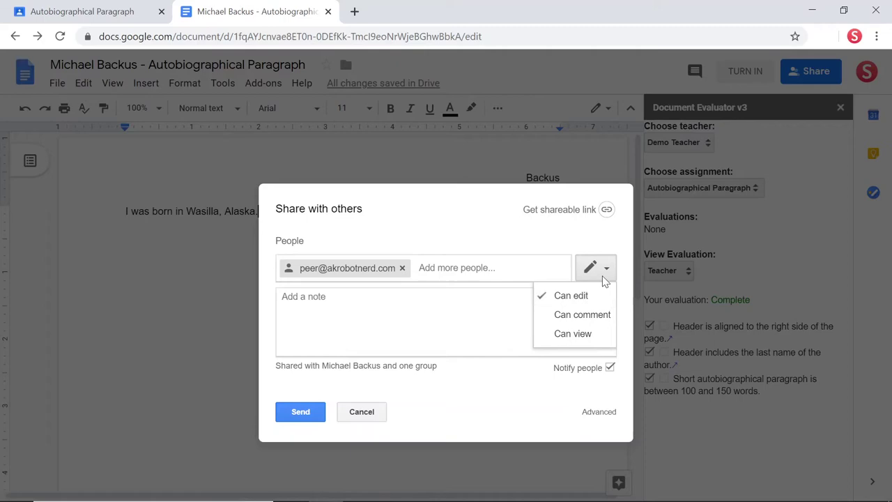
{"action": "left_click", "coordinate": [606, 271]}
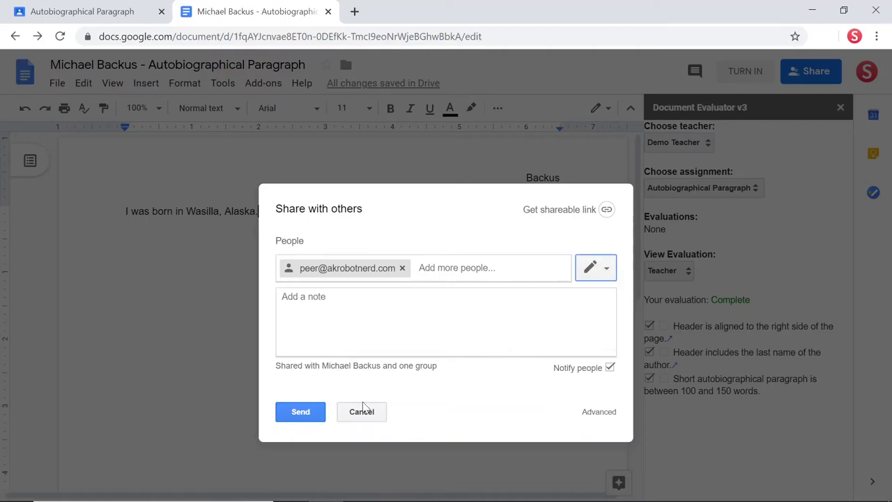
{"action": "left_click", "coordinate": [300, 412]}
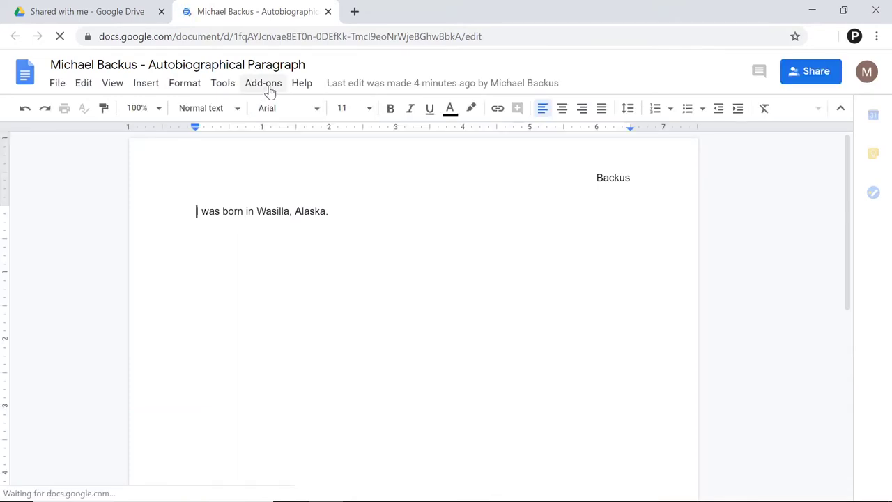
Step: From the peer account, run Document Evaluator's Evaluate on the shared document
{"action": "left_click", "coordinate": [268, 89]}
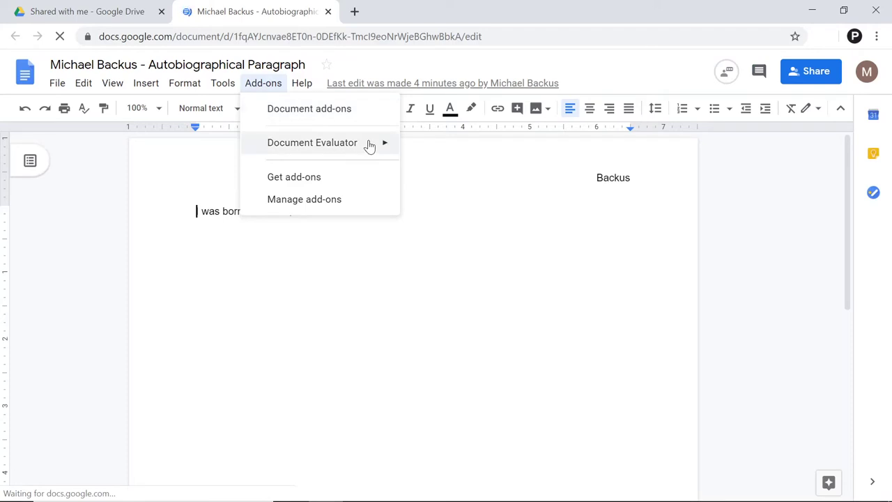
{"action": "mouse_move", "coordinate": [370, 142]}
{"action": "left_click", "coordinate": [442, 154]}
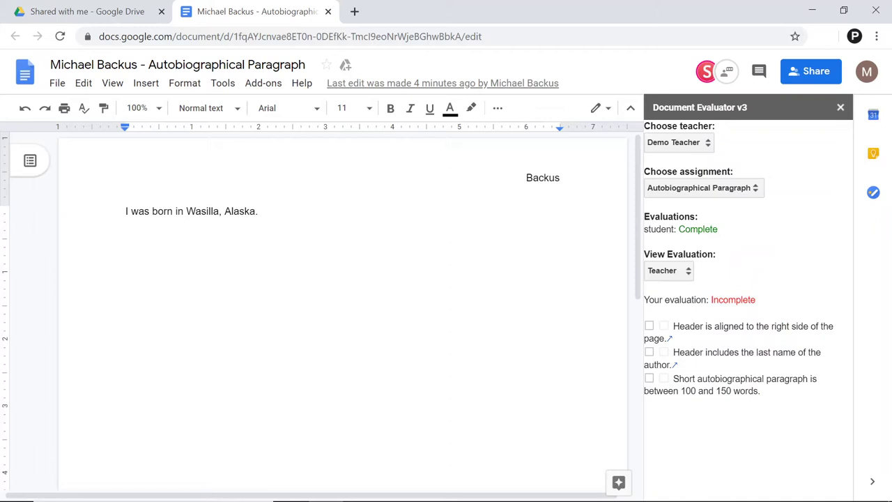
Step: Pick 'student' in View Evaluation to show their Complete evaluation with all three criteria ticked
{"action": "left_click_drag", "start_coordinate": [674, 229], "coordinate": [644, 229]}
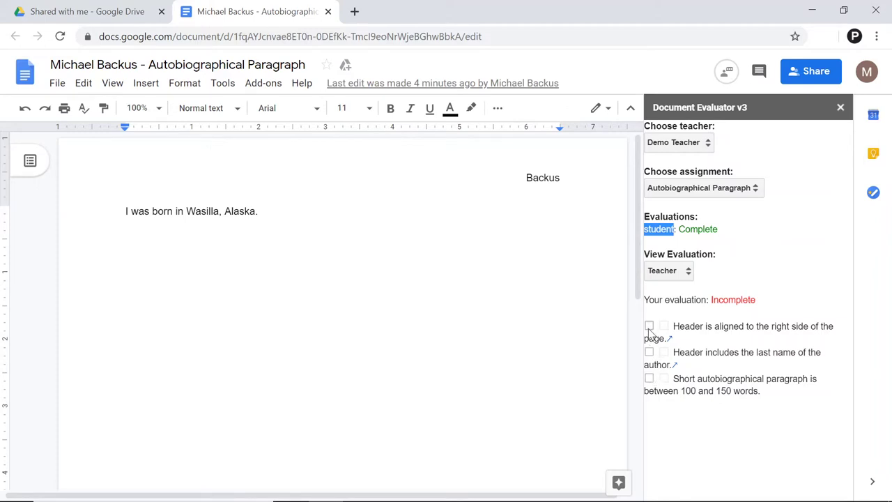
{"action": "left_click", "coordinate": [686, 274]}
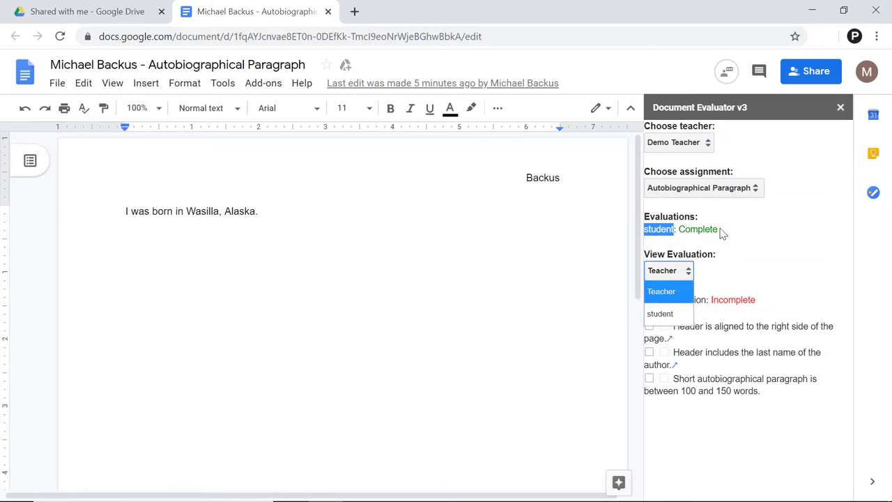
{"action": "left_click_drag", "start_coordinate": [718, 229], "coordinate": [680, 229]}
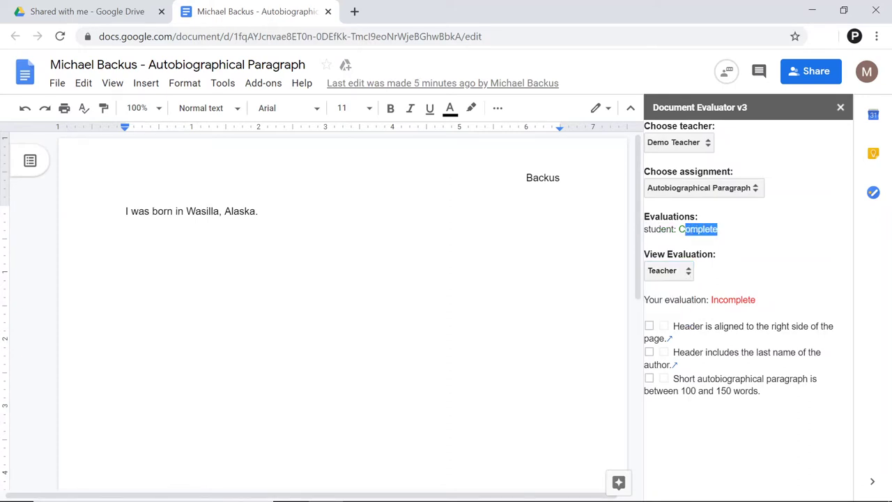
{"action": "left_click", "coordinate": [687, 276]}
{"action": "left_click", "coordinate": [679, 315]}
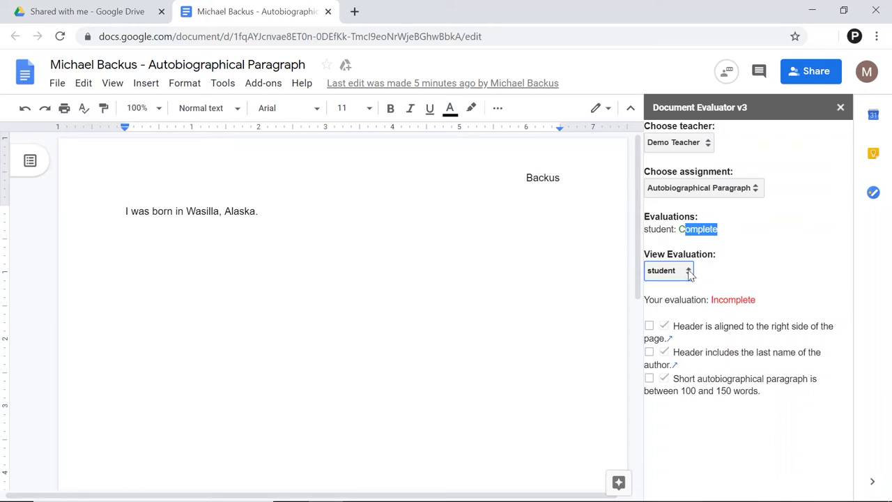
{"action": "left_click", "coordinate": [688, 273]}
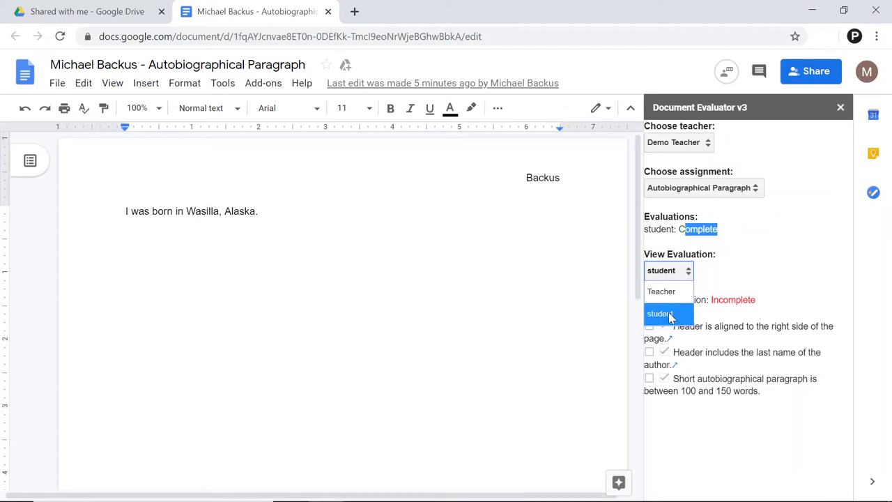
{"action": "left_click", "coordinate": [716, 275]}
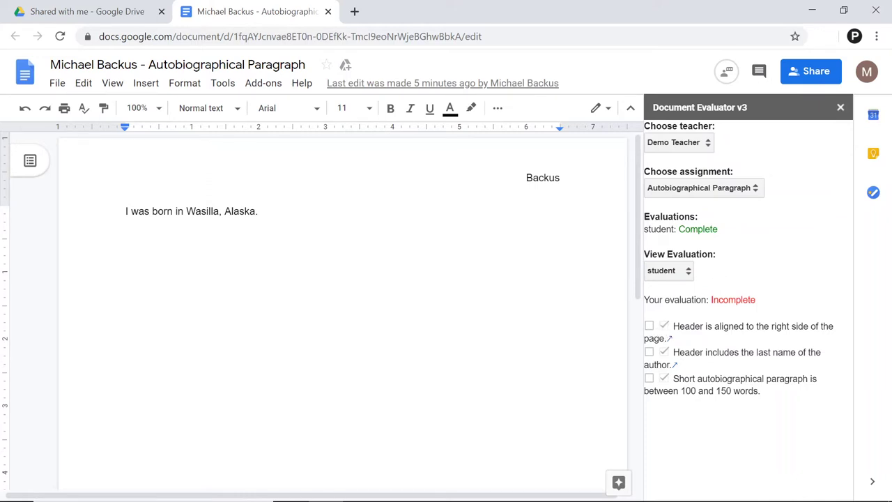
Step: Tick the right-aligned header and last-name header criteria, leaving the paragraph criterion unchecked
{"action": "left_click", "coordinate": [648, 326]}
{"action": "left_click", "coordinate": [650, 353]}
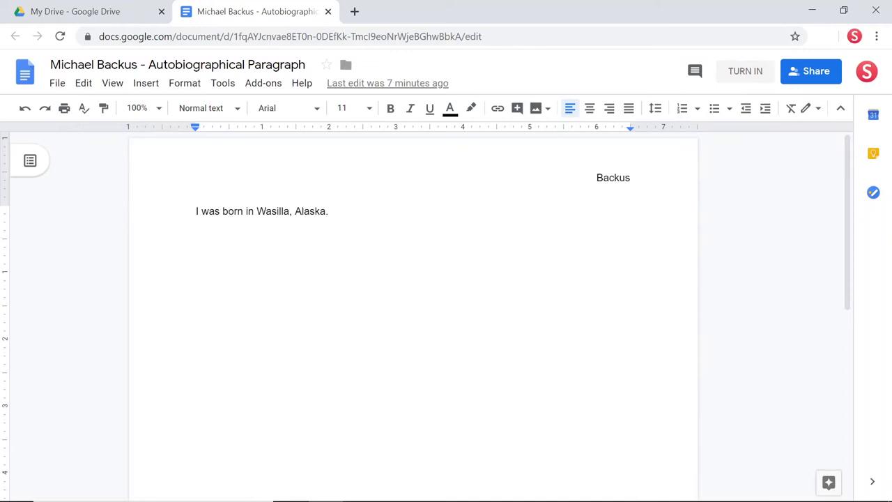
Step: Relaunch Add-ons > Document Evaluator > Evaluate in the original account's document
{"action": "left_click", "coordinate": [263, 84]}
{"action": "mouse_move", "coordinate": [349, 146]}
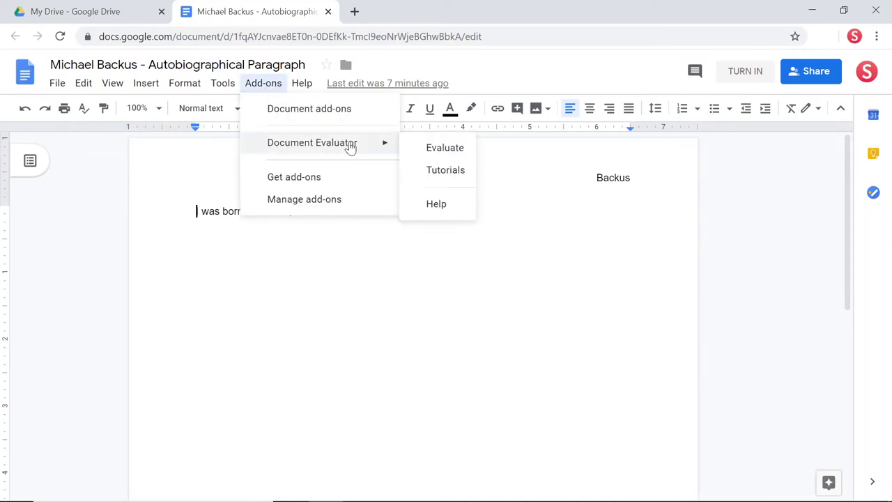
{"action": "left_click", "coordinate": [434, 149]}
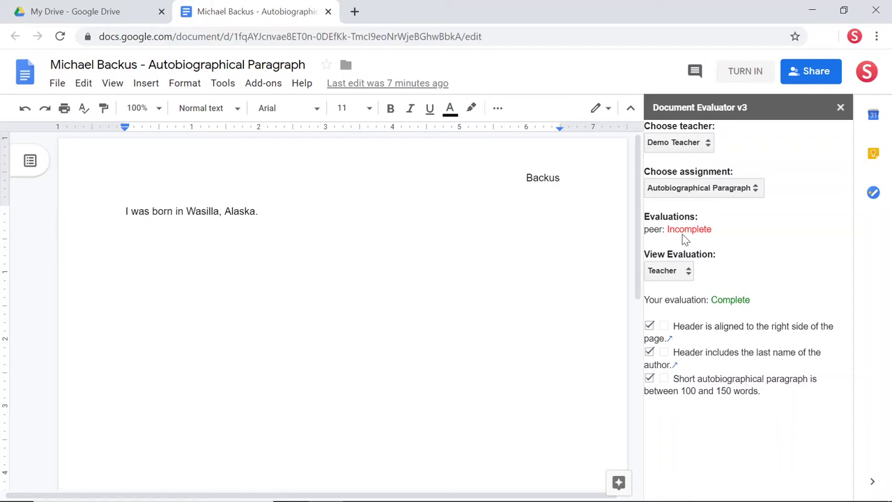
Step: Select 'peer' in View Evaluation to show their evaluation with only the header criteria ticked
{"action": "left_click", "coordinate": [687, 274]}
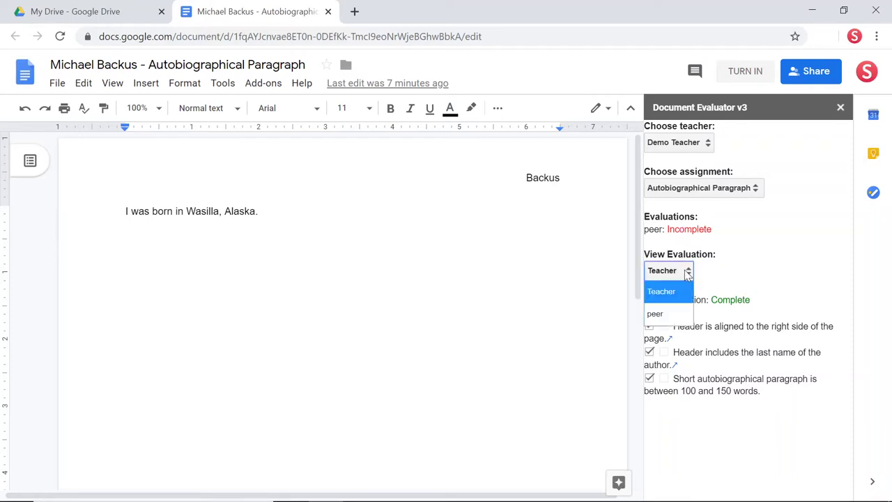
{"action": "left_click", "coordinate": [673, 314]}
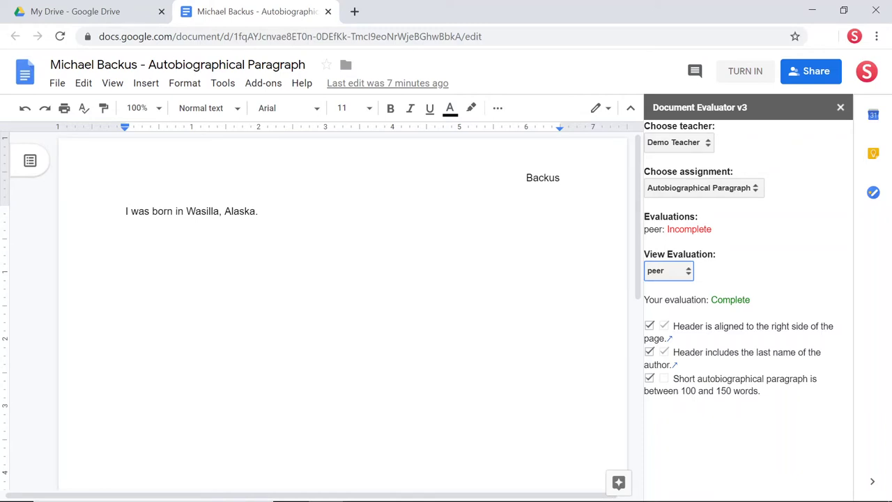
Step: Append 'I went to school at the University of Alaska, Fairbanks.' and re-tick the word-count criterion
{"action": "left_click", "coordinate": [259, 211]}
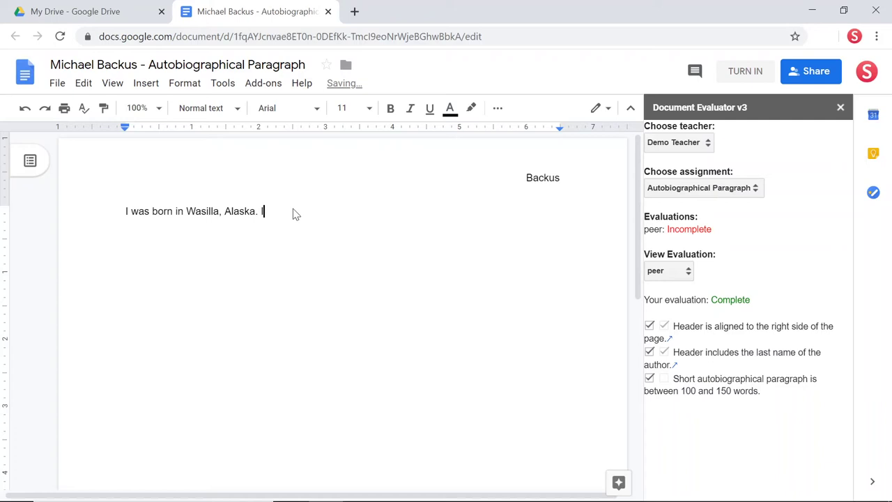
{"action": "type", "text": "I went to school at "}
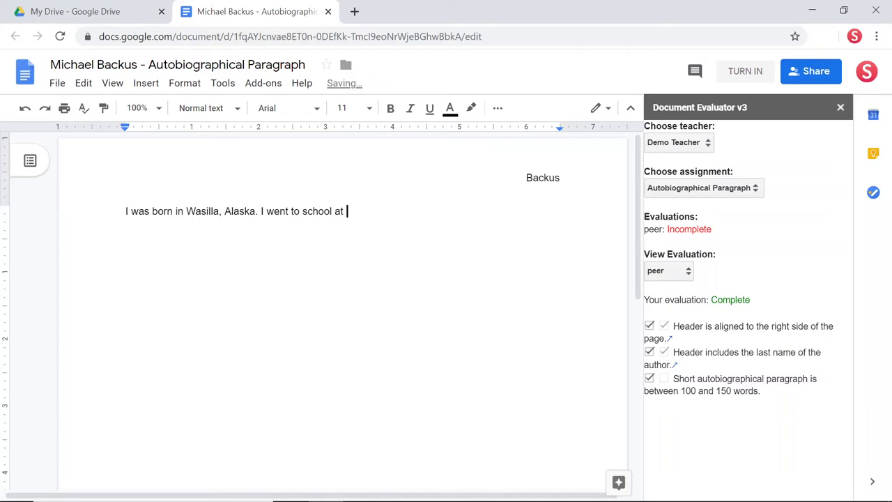
{"action": "type", "text": "the University of Alaska, Fa"}
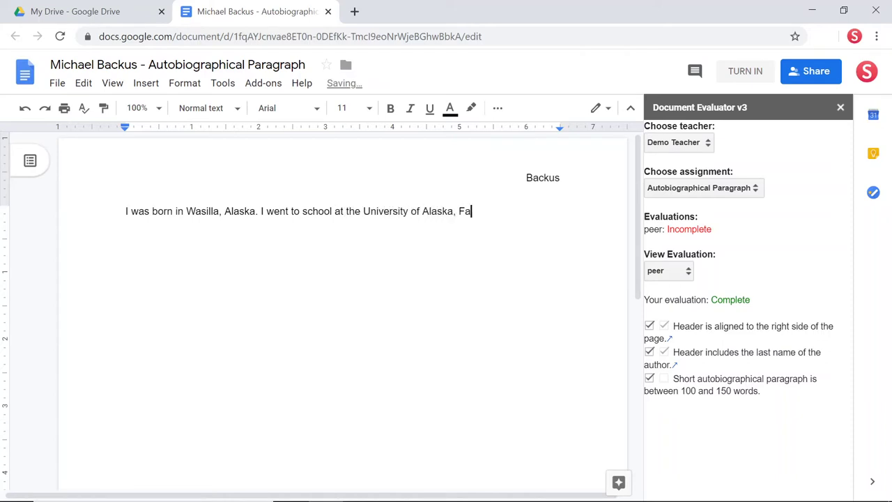
{"action": "type", "text": "irbanks."}
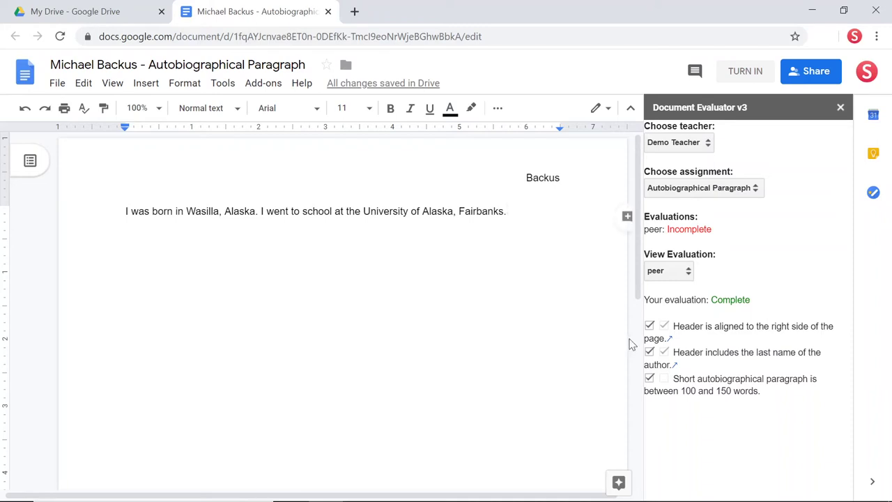
{"action": "left_click", "coordinate": [650, 378]}
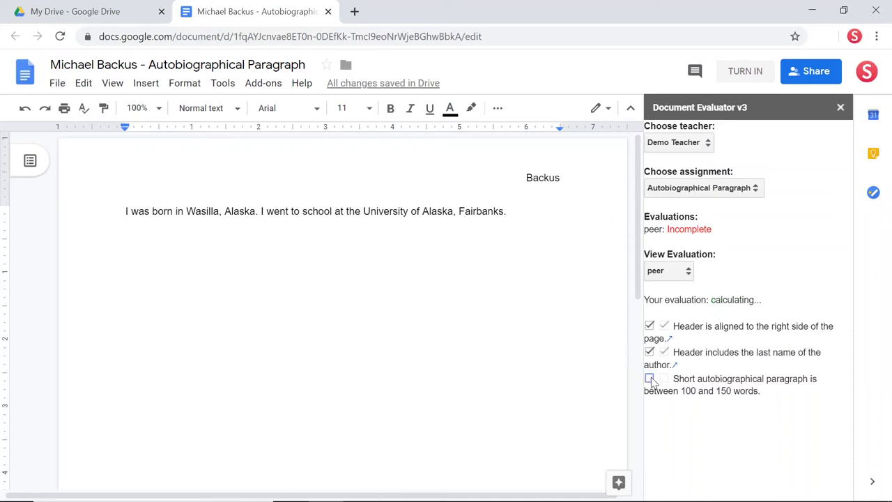
{"action": "left_click", "coordinate": [649, 378]}
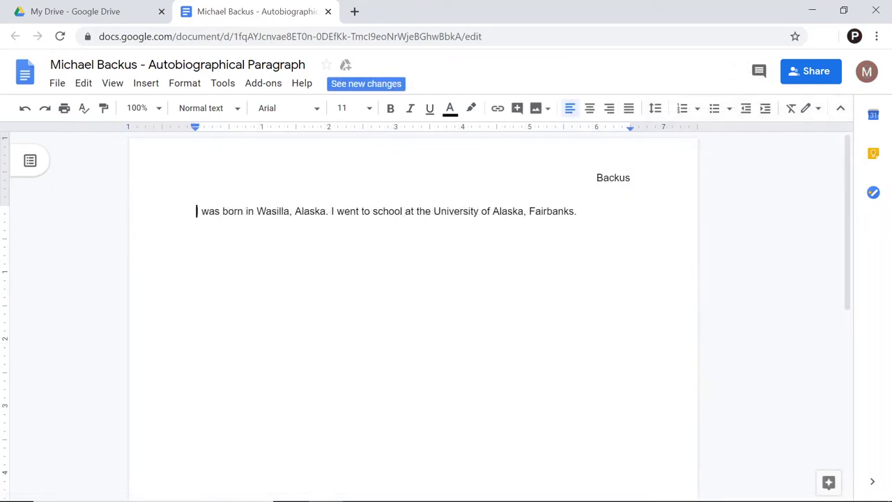
Step: Launch Document Evaluator and tick the 100–150 word 'Short autobiographical paragraph' criterion
{"action": "left_click", "coordinate": [265, 87]}
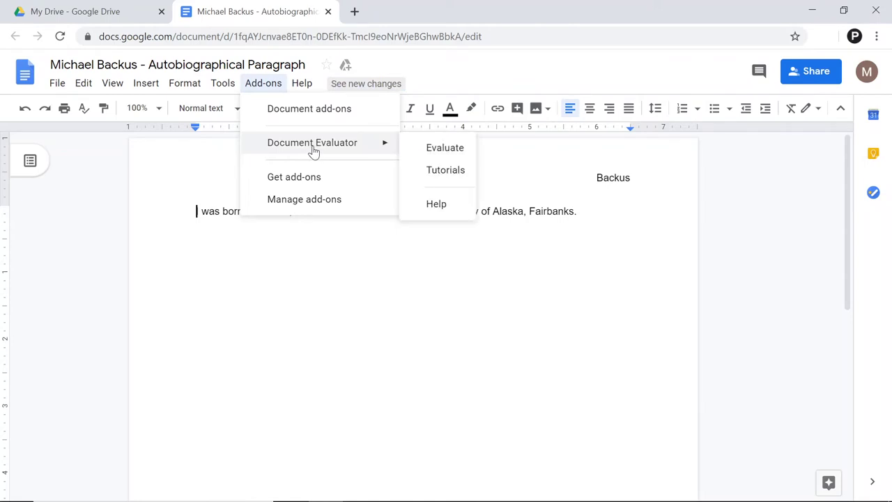
{"action": "mouse_move", "coordinate": [388, 149]}
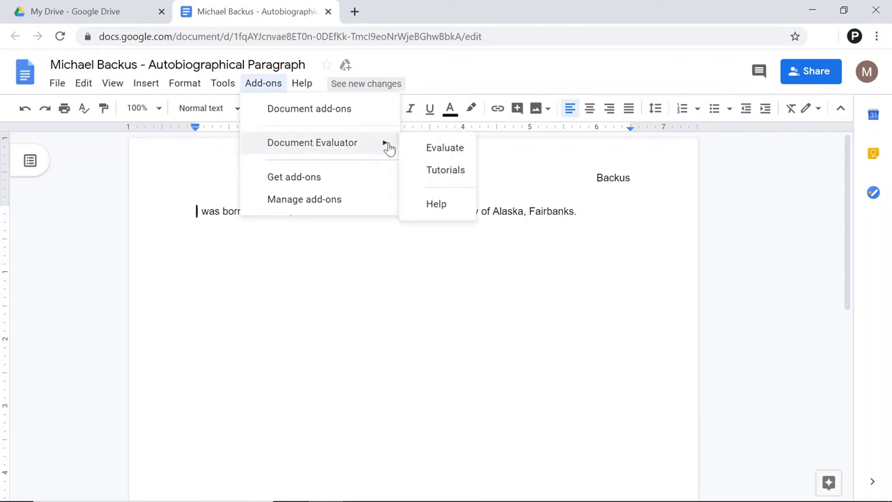
{"action": "left_click", "coordinate": [432, 148]}
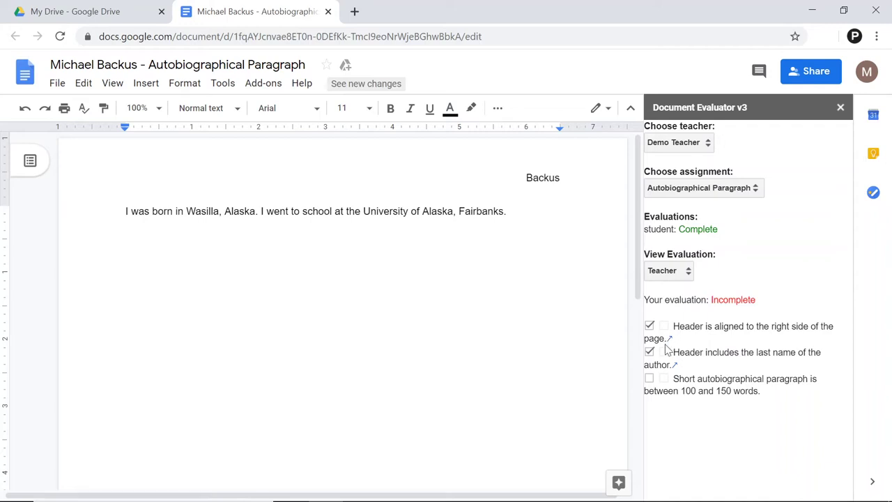
{"action": "left_click", "coordinate": [650, 378]}
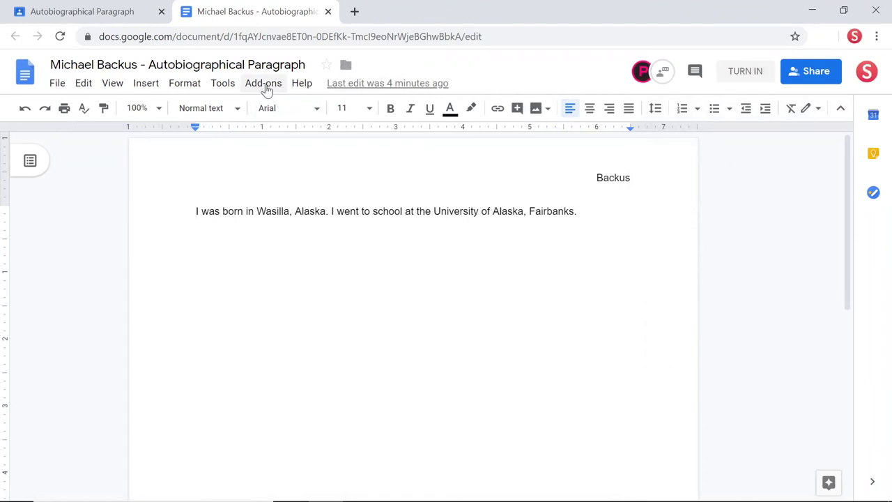
Step: Reopen Document Evaluator in the student's account and confirm the peer evaluation reads Complete
{"action": "left_click", "coordinate": [267, 85]}
{"action": "mouse_move", "coordinate": [304, 147]}
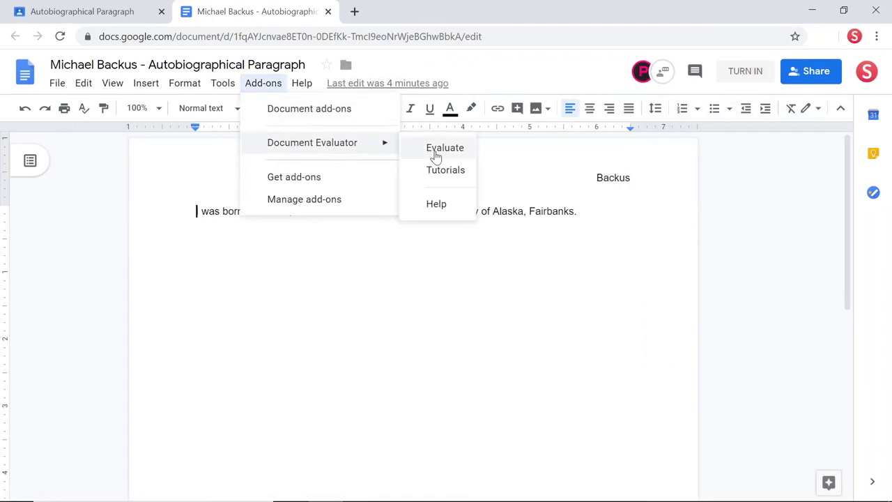
{"action": "left_click", "coordinate": [439, 147]}
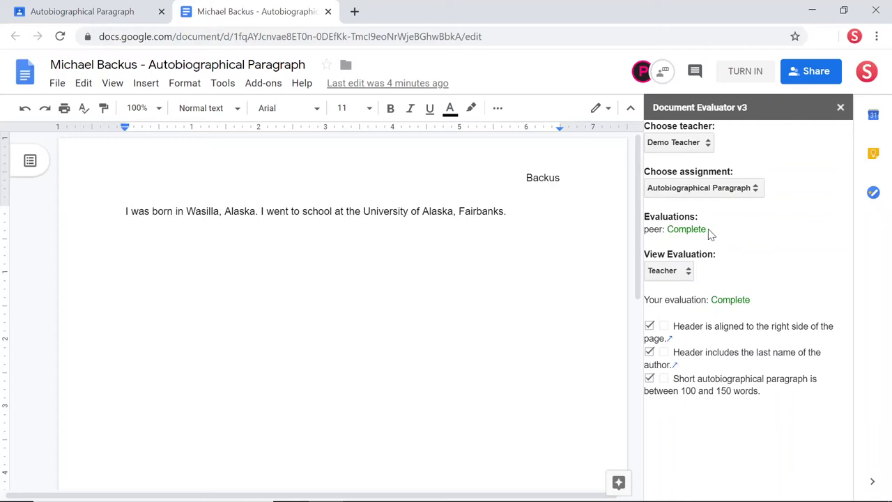
{"action": "left_click_drag", "start_coordinate": [706, 229], "coordinate": [643, 230]}
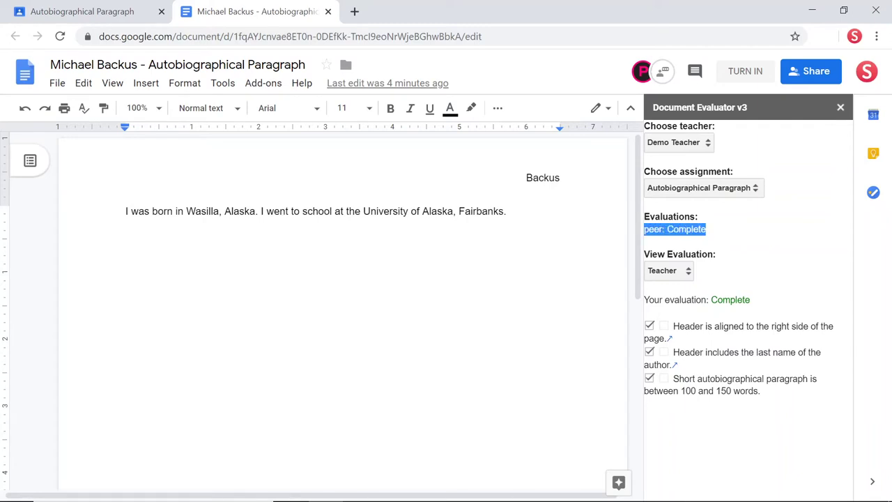
{"action": "left_click", "coordinate": [727, 233]}
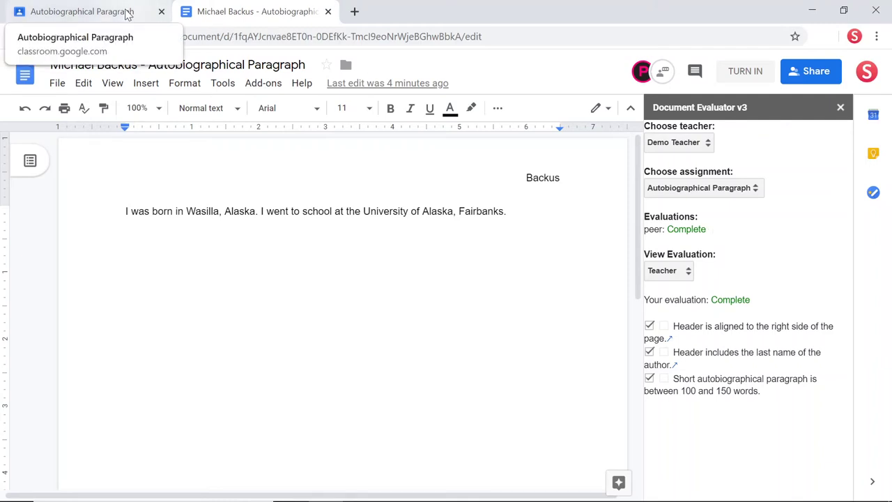
Step: Turn in the Autobiographical Paragraph assignment on the Classroom tab, confirming in the dialog
{"action": "left_click", "coordinate": [127, 13]}
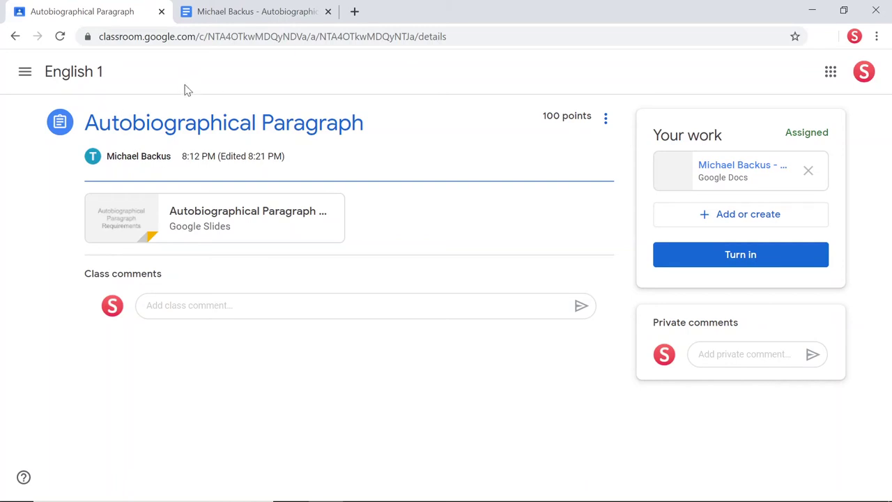
{"action": "left_click", "coordinate": [746, 254]}
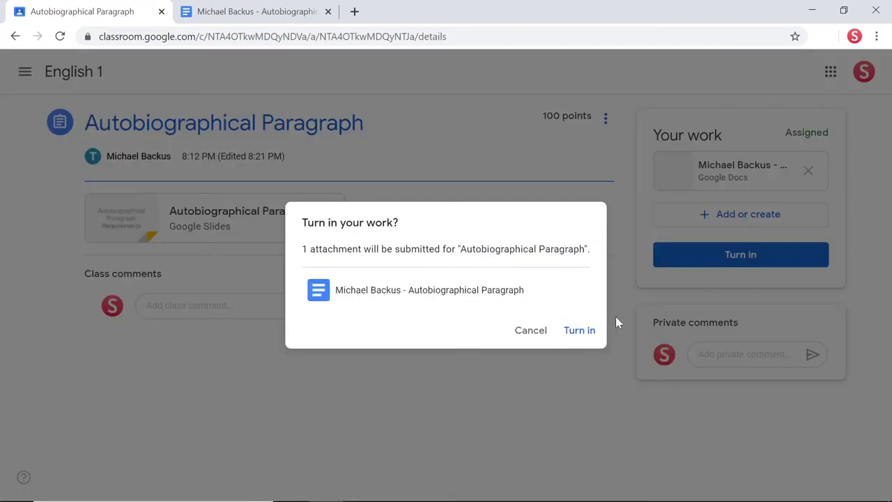
{"action": "left_click", "coordinate": [584, 330]}
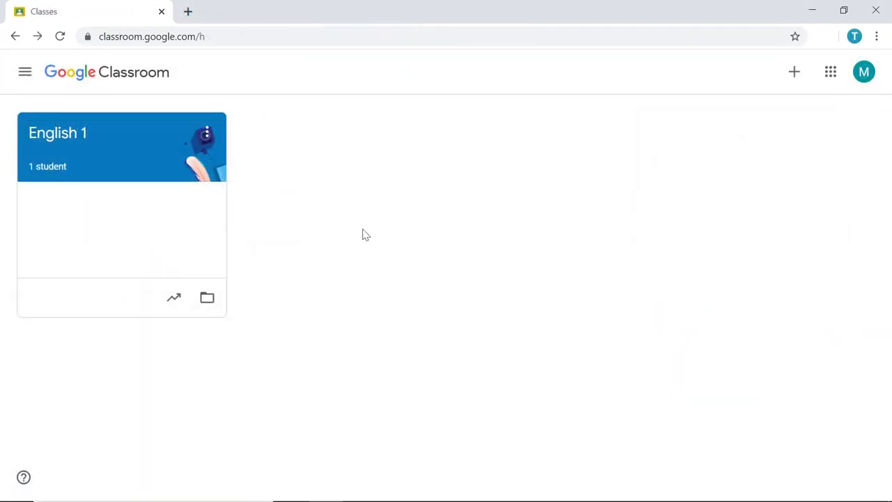
Step: Open English 1 Classwork, view the assignment, and open the student's submission for grading
{"action": "left_click", "coordinate": [82, 138]}
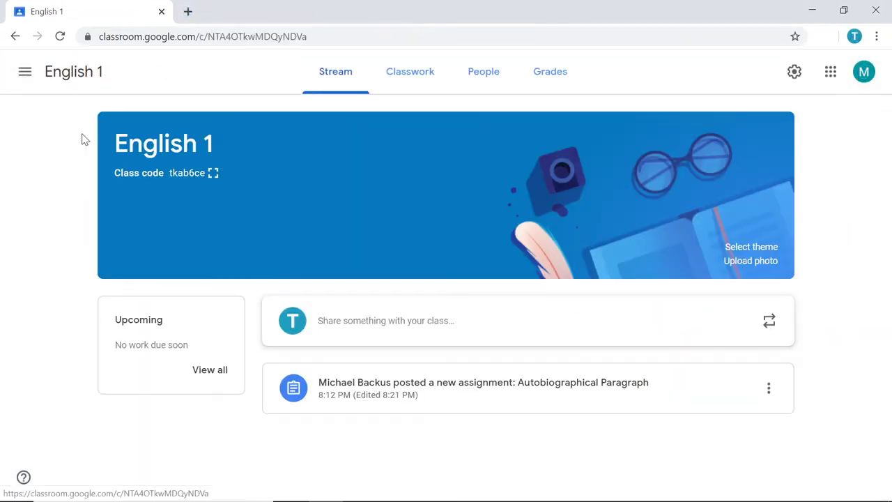
{"action": "left_click", "coordinate": [413, 76]}
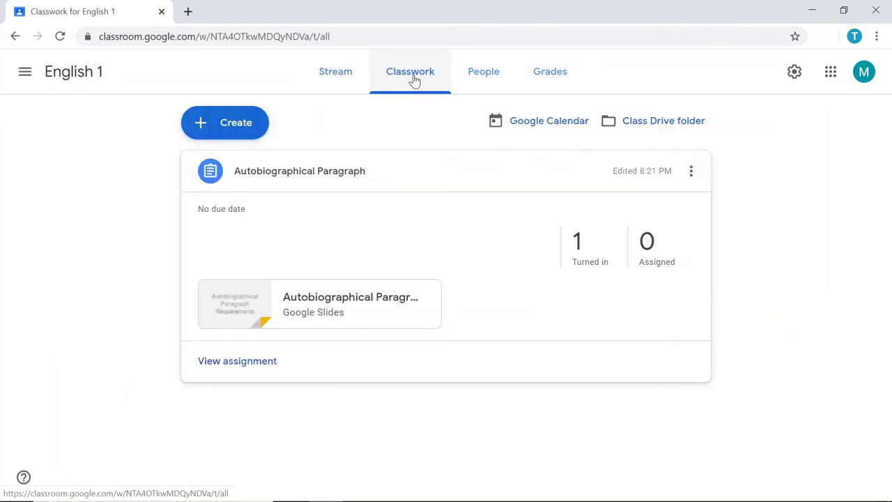
{"action": "left_click", "coordinate": [246, 364]}
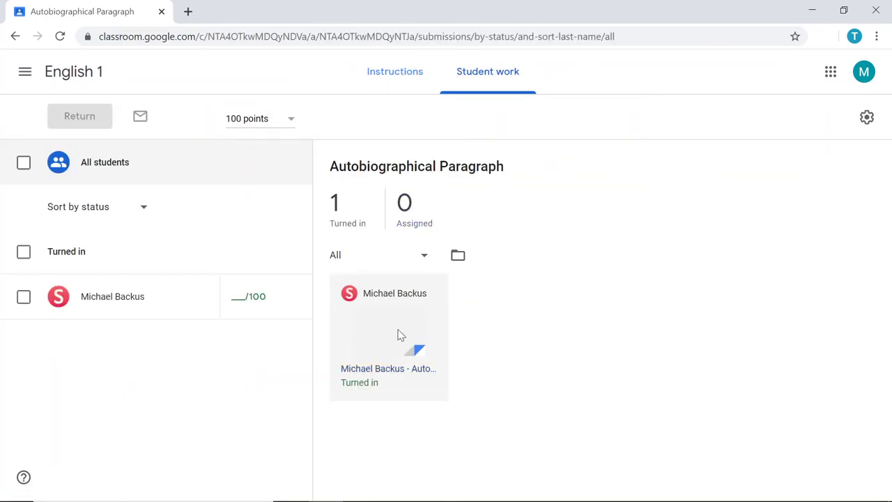
{"action": "left_click", "coordinate": [400, 334]}
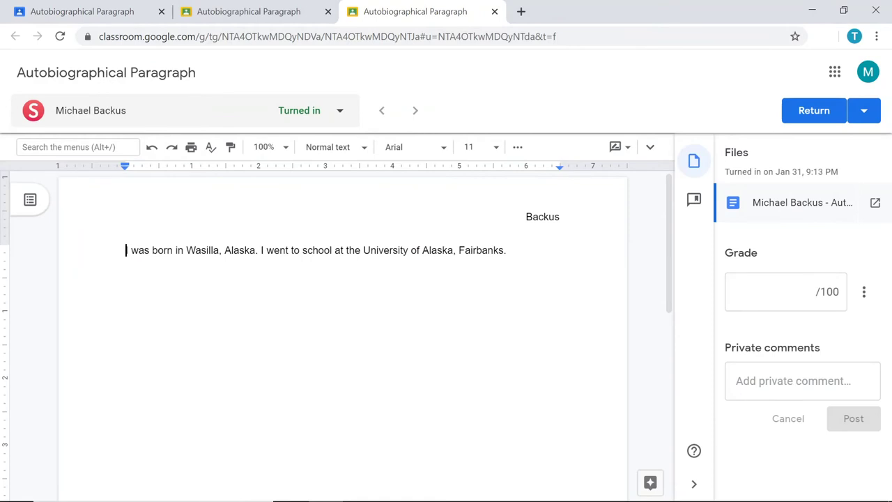
Step: Show the doc menus and run Document Evaluator in the teacher's grading view, reviewing all evaluations
{"action": "left_click", "coordinate": [649, 149]}
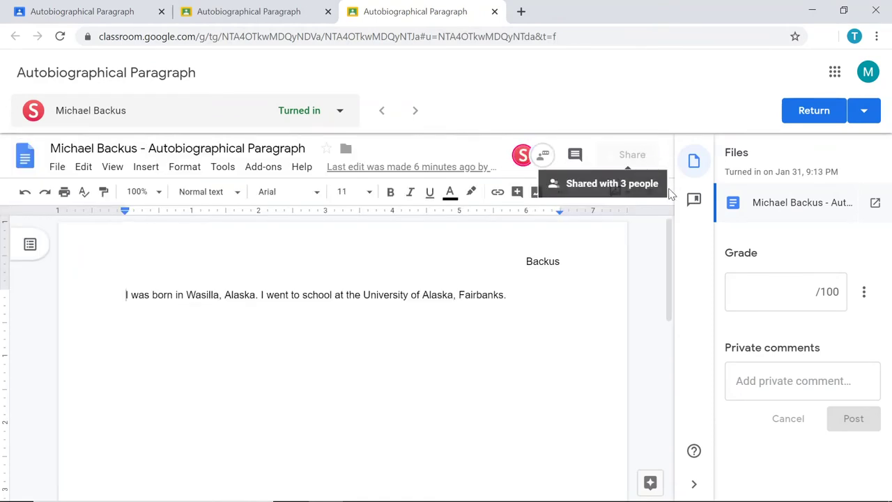
{"action": "left_click", "coordinate": [263, 169]}
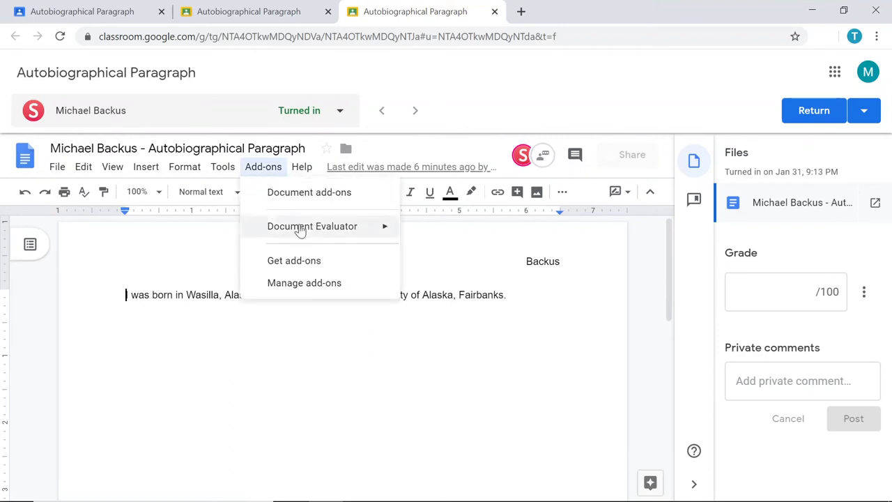
{"action": "mouse_move", "coordinate": [315, 237]}
{"action": "left_click", "coordinate": [429, 234]}
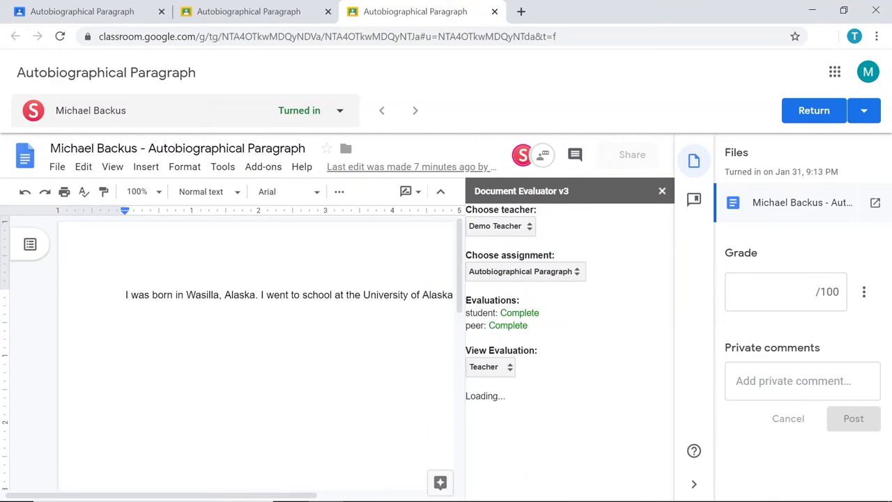
{"action": "scroll", "coordinate": [251, 348], "scroll_direction": "right", "scroll_amount": 3}
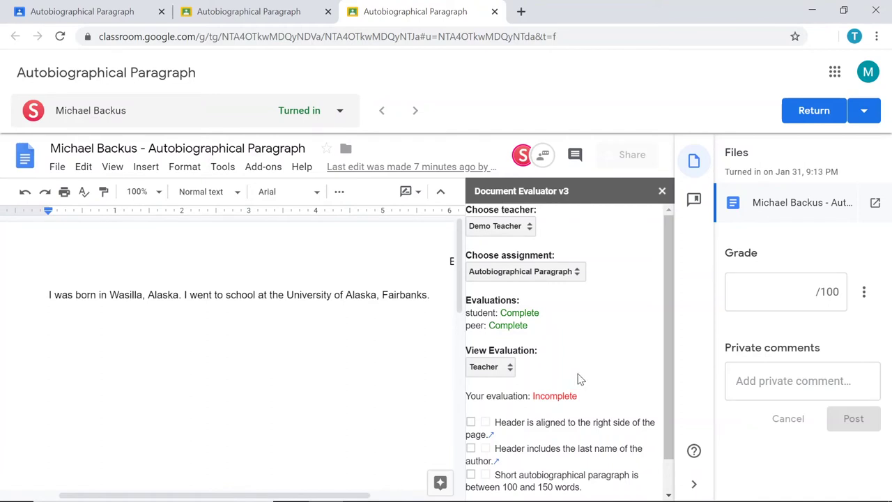
{"action": "scroll", "coordinate": [579, 380], "scroll_direction": "down", "scroll_amount": 1}
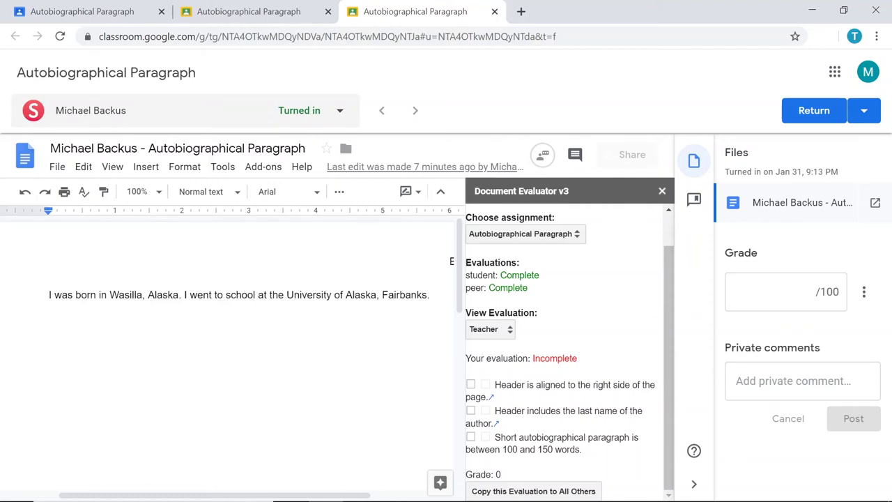
{"action": "scroll", "coordinate": [230, 348], "scroll_direction": "right", "scroll_amount": 3}
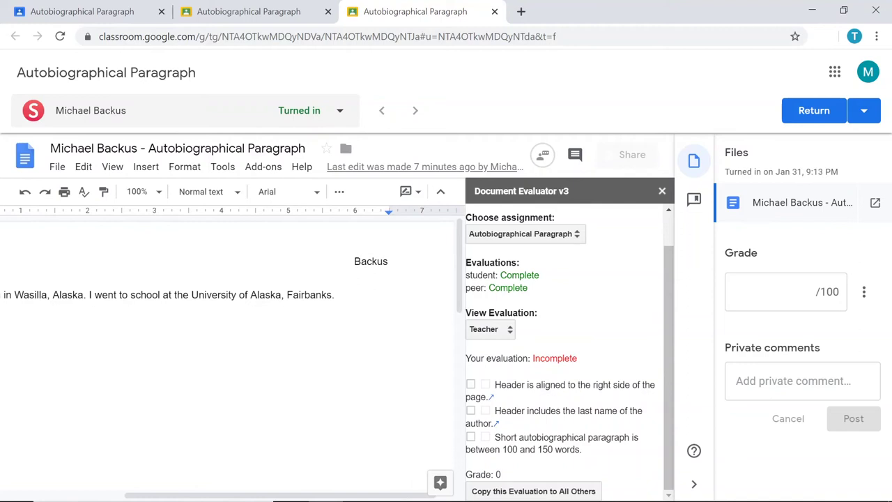
Step: Tick the header alignment and header last-name criteria so the teacher's grade becomes 2
{"action": "left_click", "coordinate": [470, 385]}
{"action": "left_click", "coordinate": [471, 411]}
{"action": "scroll", "coordinate": [227, 352], "scroll_direction": "left", "scroll_amount": 4}
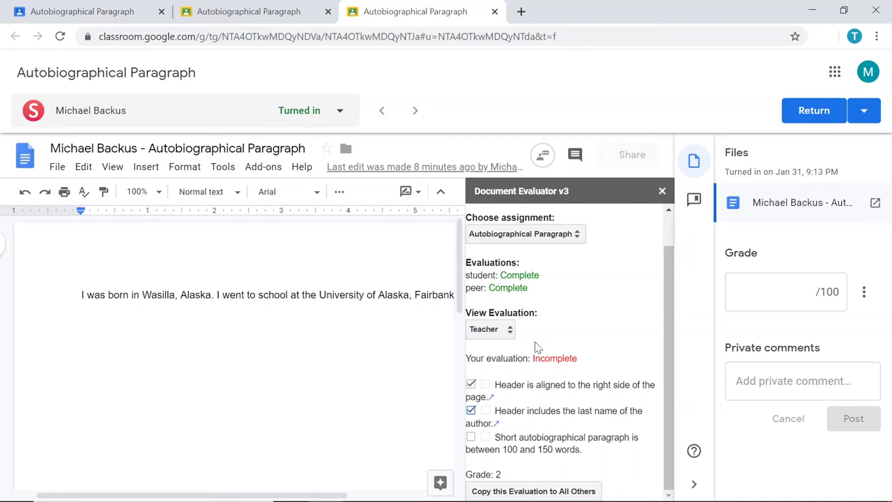
Step: Switch View Evaluation from self and peer to Teacher, showing two header criteria checked and Grade 2
{"action": "left_click", "coordinate": [510, 330]}
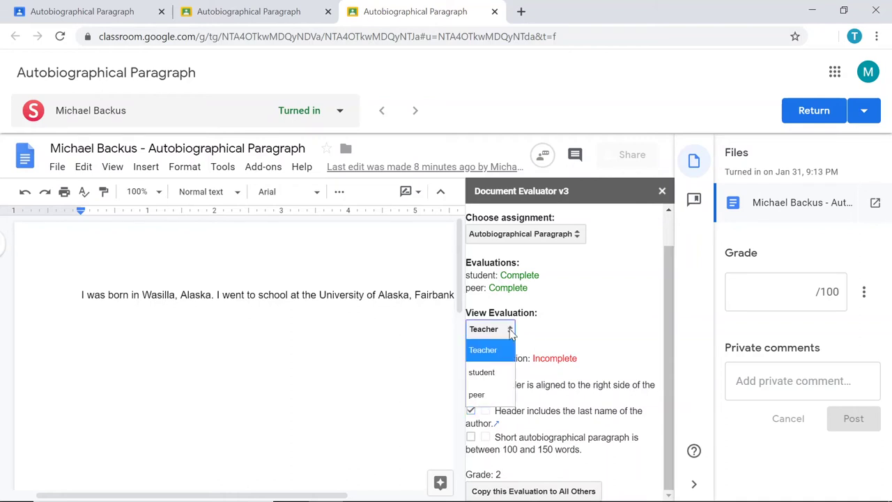
{"action": "left_click", "coordinate": [501, 372]}
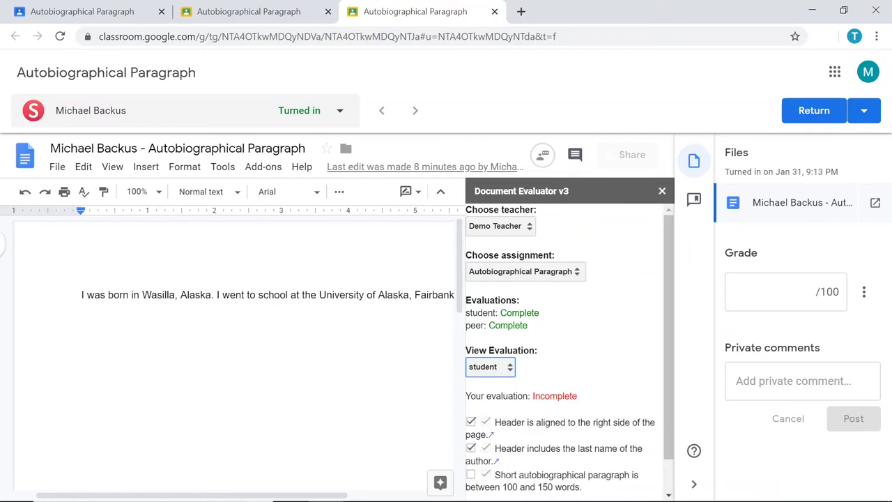
{"action": "left_click", "coordinate": [508, 370]}
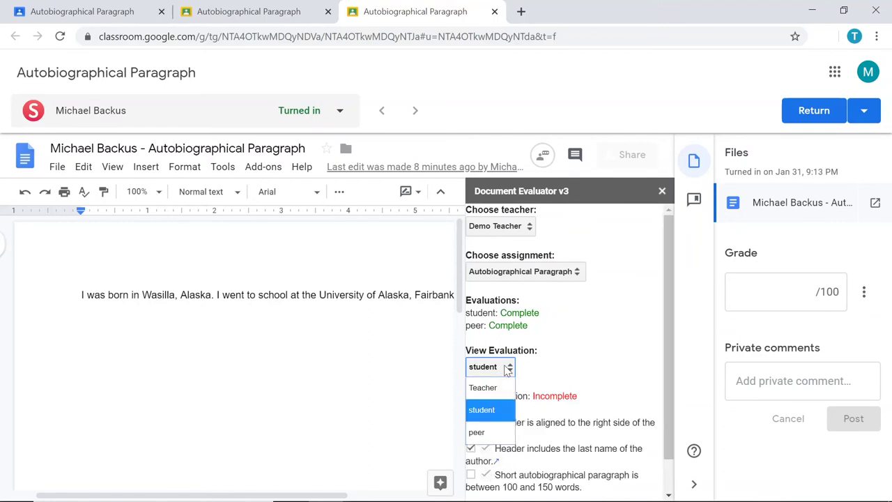
{"action": "left_click", "coordinate": [488, 432]}
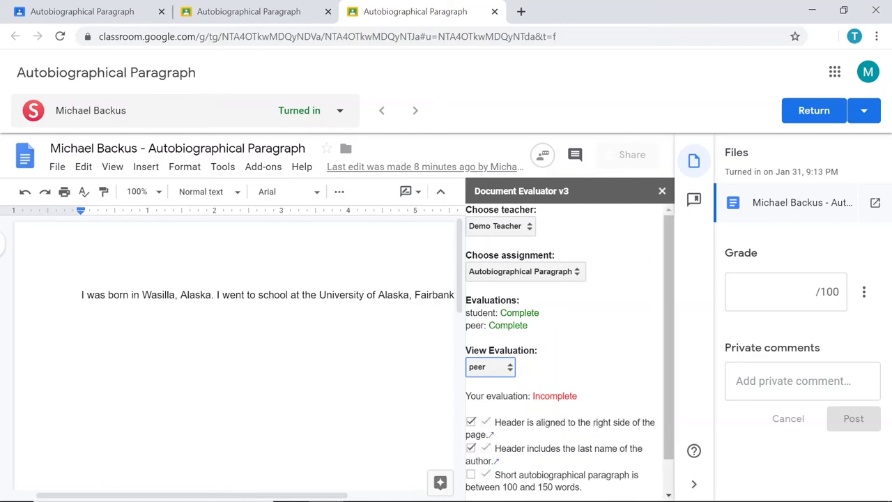
{"action": "scroll", "coordinate": [514, 384], "scroll_direction": "down", "scroll_amount": 1}
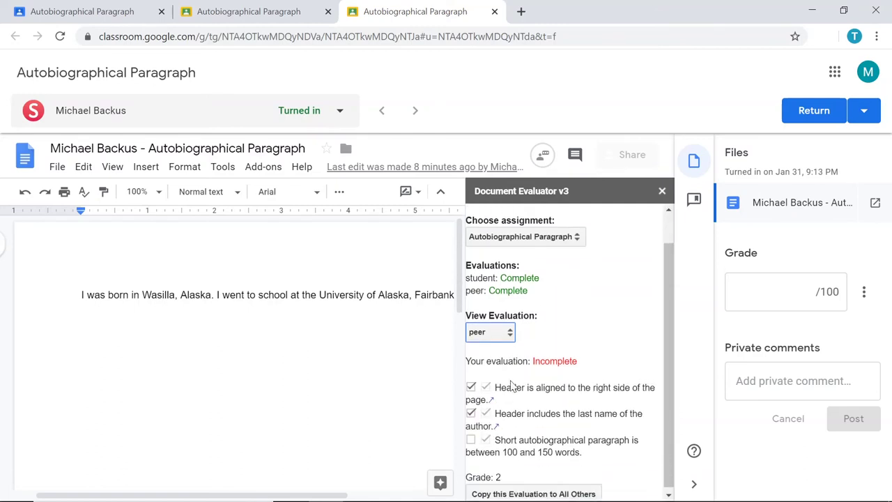
{"action": "left_click", "coordinate": [506, 335]}
{"action": "left_click", "coordinate": [493, 351]}
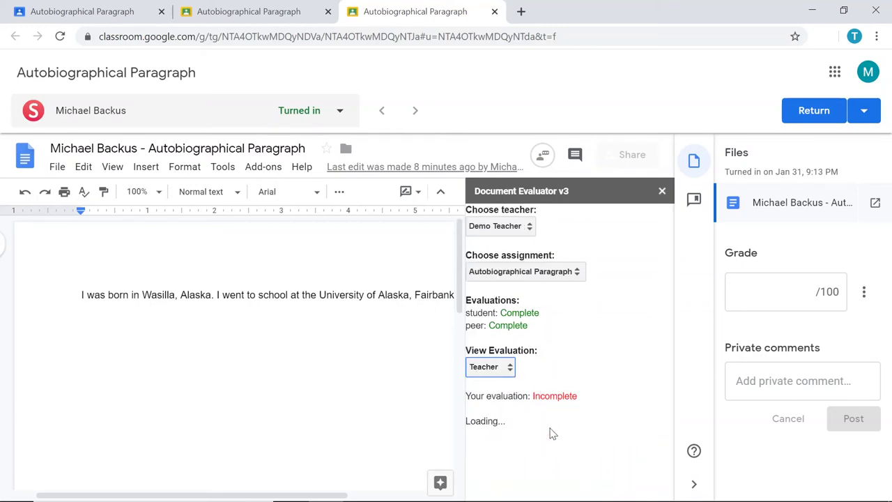
{"action": "scroll", "coordinate": [550, 433], "scroll_direction": "down", "scroll_amount": 1}
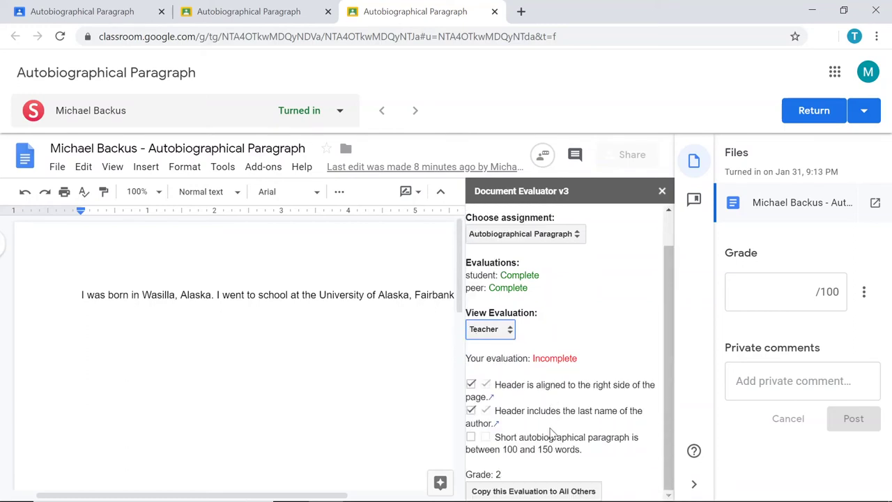
Step: Copy the teacher's evaluation to all other evaluations, then close the Document Evaluator sidebar
{"action": "left_click", "coordinate": [530, 492]}
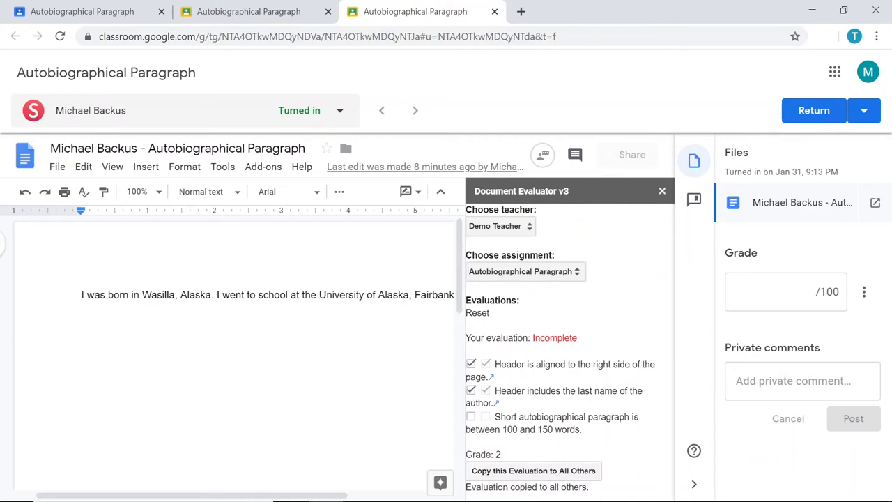
{"action": "left_click_drag", "start_coordinate": [493, 315], "coordinate": [465, 313]}
{"action": "left_click", "coordinate": [662, 192]}
Step: Reopen the sidebar via Add-ons > Document Evaluator > Evaluate
{"action": "left_click", "coordinate": [273, 170]}
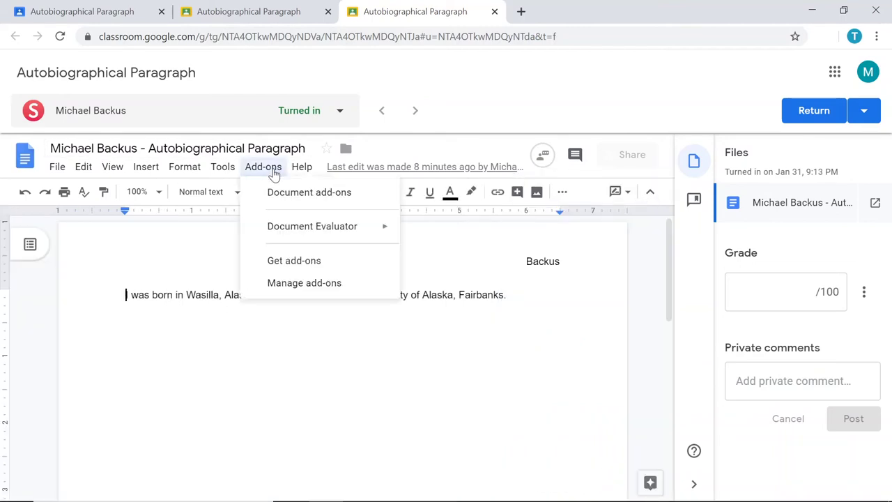
{"action": "mouse_move", "coordinate": [348, 226]}
{"action": "left_click", "coordinate": [448, 231]}
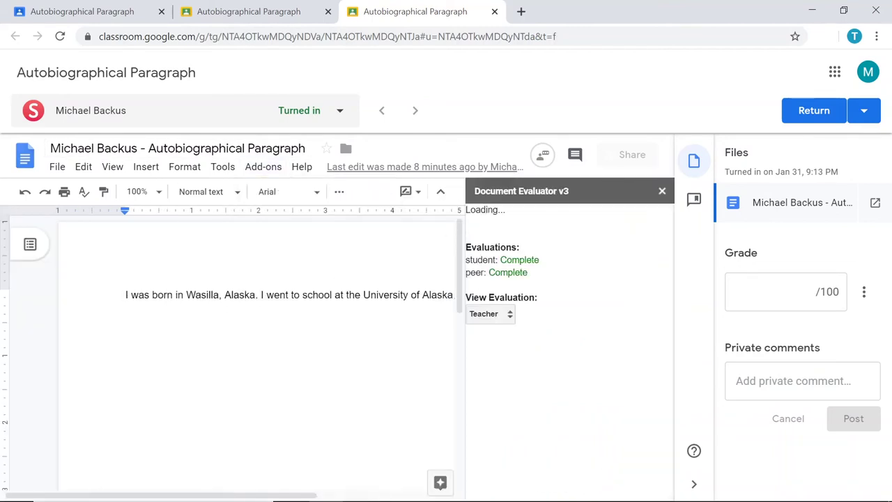
{"action": "scroll", "coordinate": [558, 344], "scroll_direction": "down", "scroll_amount": 1}
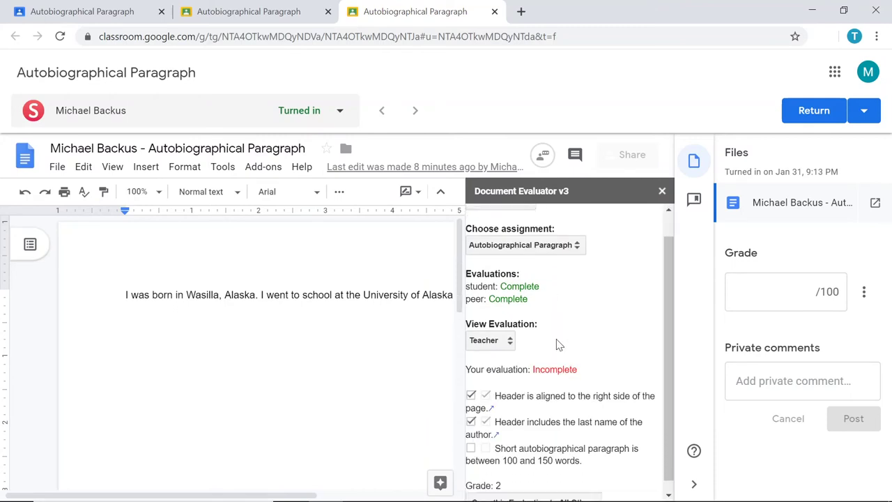
Step: View the student's and then the peer's evaluation, both showing the copied Grade 2
{"action": "left_click", "coordinate": [507, 330]}
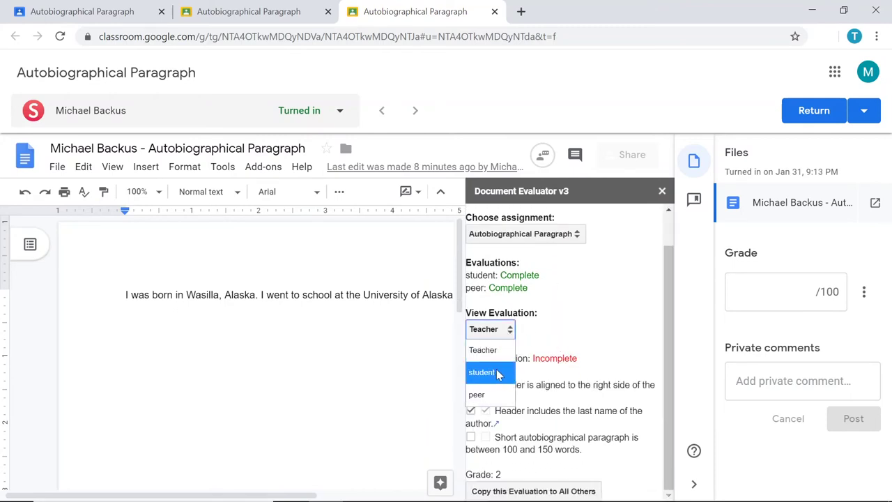
{"action": "left_click", "coordinate": [496, 373]}
{"action": "scroll", "coordinate": [568, 376], "scroll_direction": "down", "scroll_amount": 1}
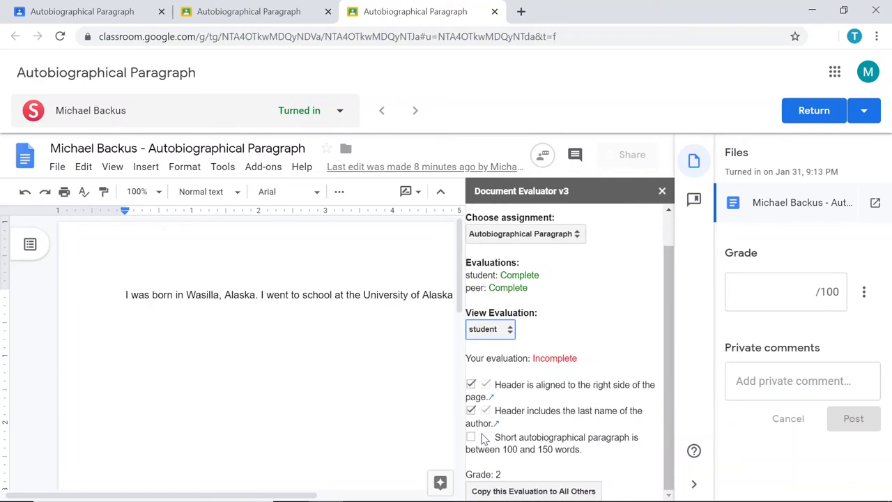
{"action": "left_click", "coordinate": [508, 335]}
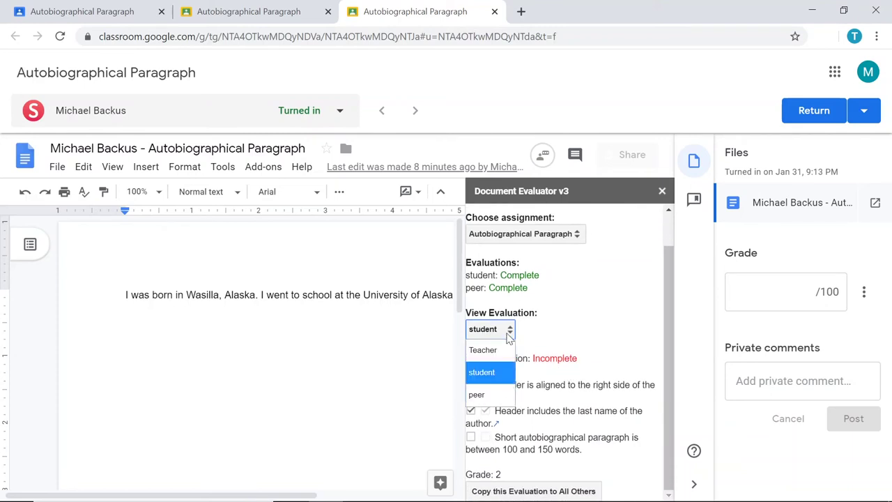
{"action": "left_click", "coordinate": [496, 394]}
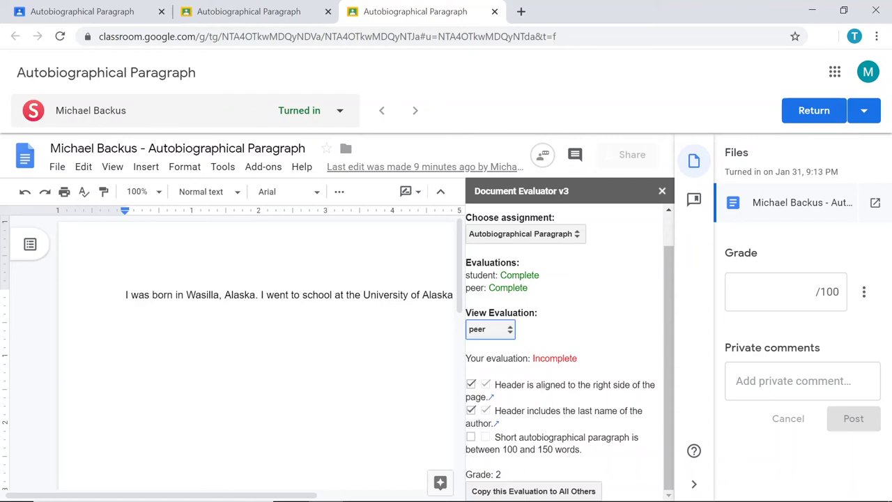
Step: Highlight the paragraph-length criterion and the student and peer evaluation statuses while explaining
{"action": "left_click_drag", "start_coordinate": [512, 437], "coordinate": [582, 450]}
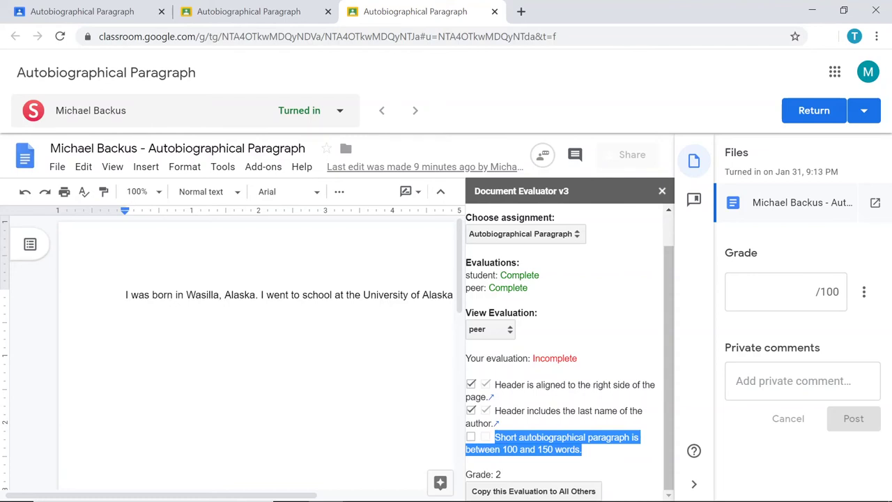
{"action": "left_click", "coordinate": [604, 465]}
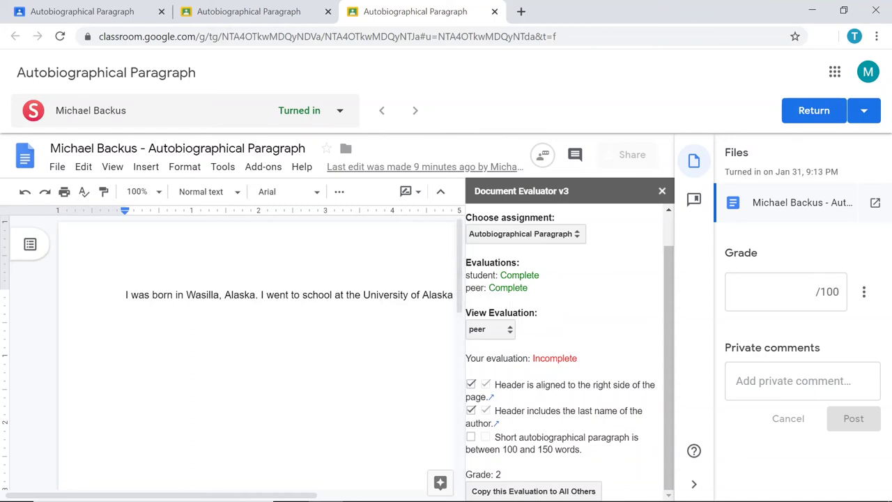
{"action": "left_click_drag", "start_coordinate": [465, 275], "coordinate": [496, 276]}
{"action": "left_click_drag", "start_coordinate": [466, 287], "coordinate": [484, 288]}
{"action": "left_click", "coordinate": [517, 301]}
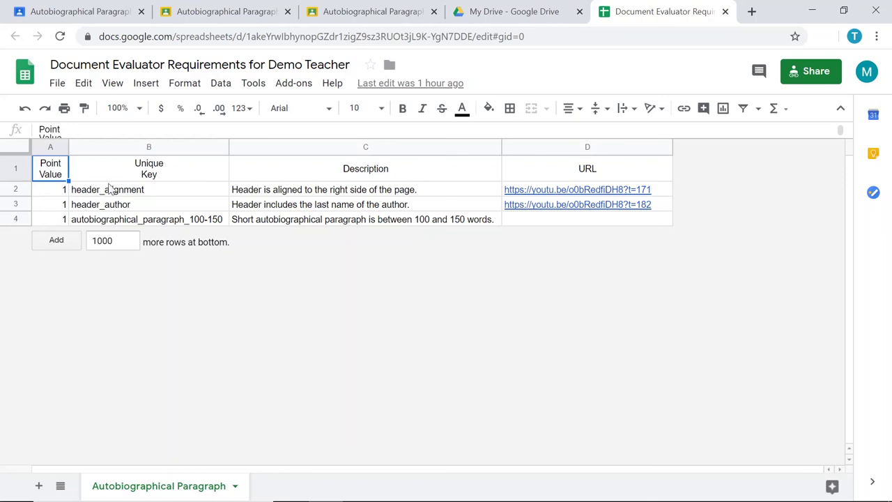
Step: Review the criterion keys in B2–B4 and the first description in C2 of the requirements sheet
{"action": "left_click", "coordinate": [127, 193]}
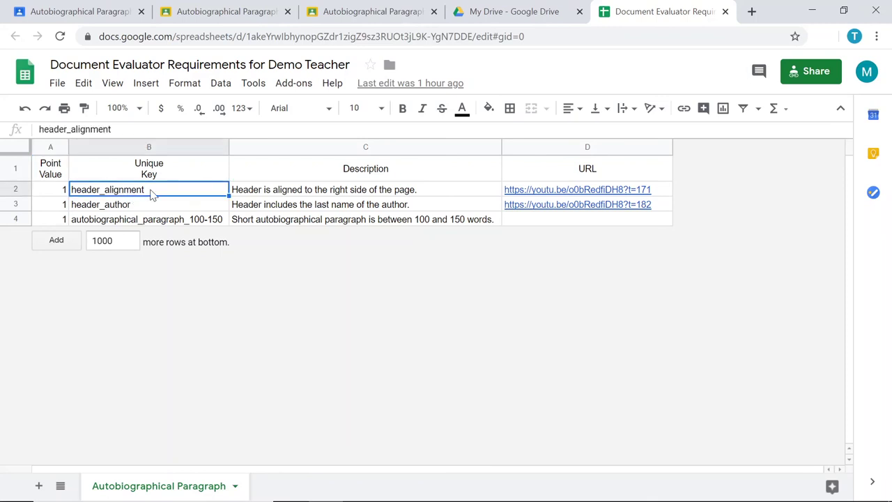
{"action": "left_click", "coordinate": [154, 206]}
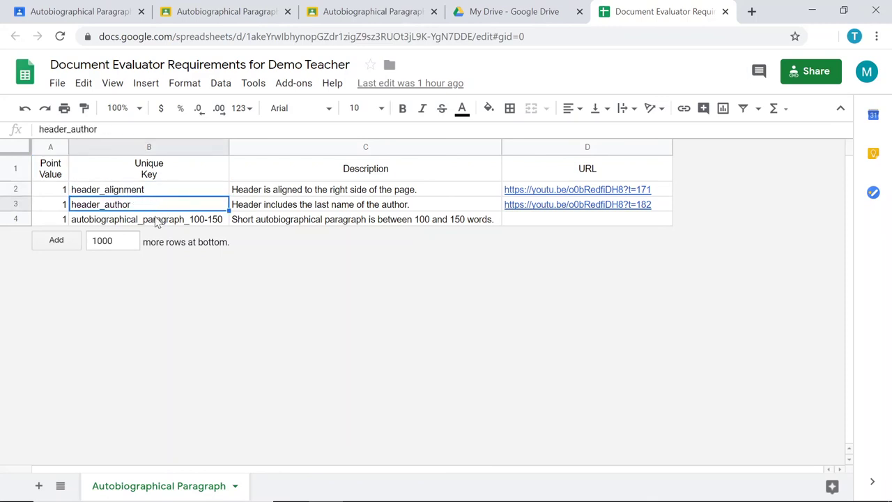
{"action": "left_click", "coordinate": [157, 219]}
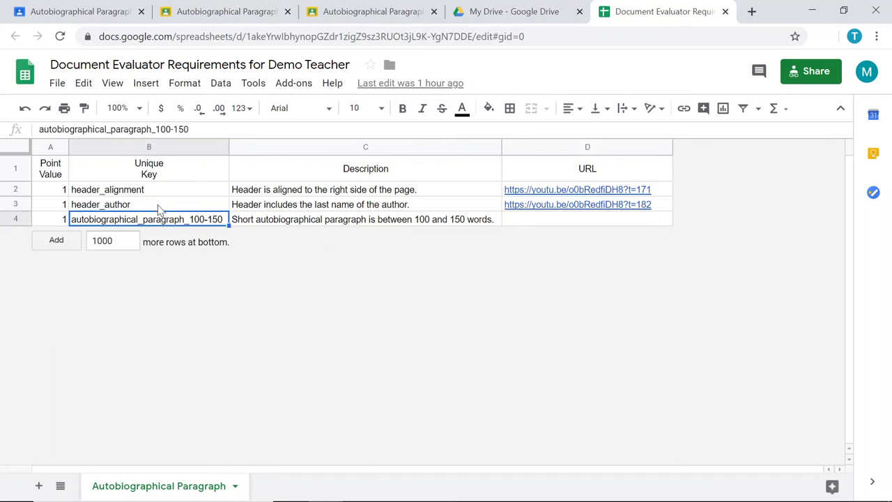
{"action": "left_click", "coordinate": [324, 172]}
{"action": "left_click", "coordinate": [321, 193]}
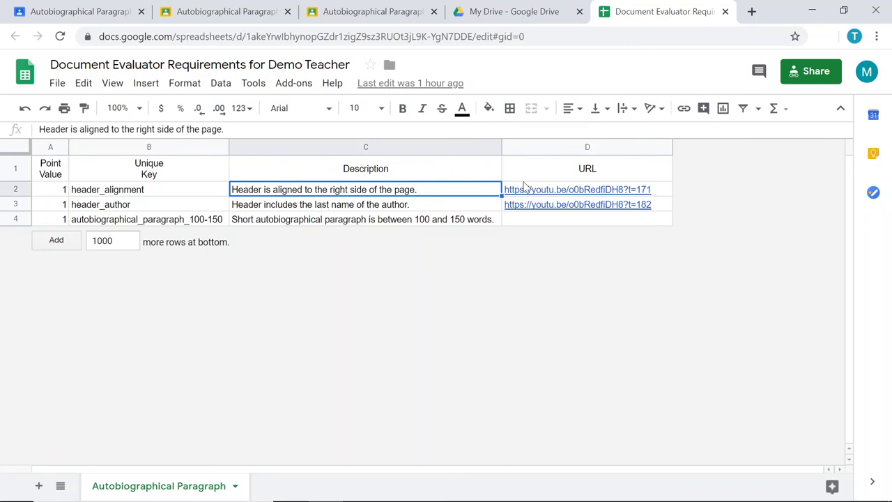
Step: Preview the video links in D2 and D3, noting D4 has none, then return to Classroom
{"action": "left_click", "coordinate": [577, 189]}
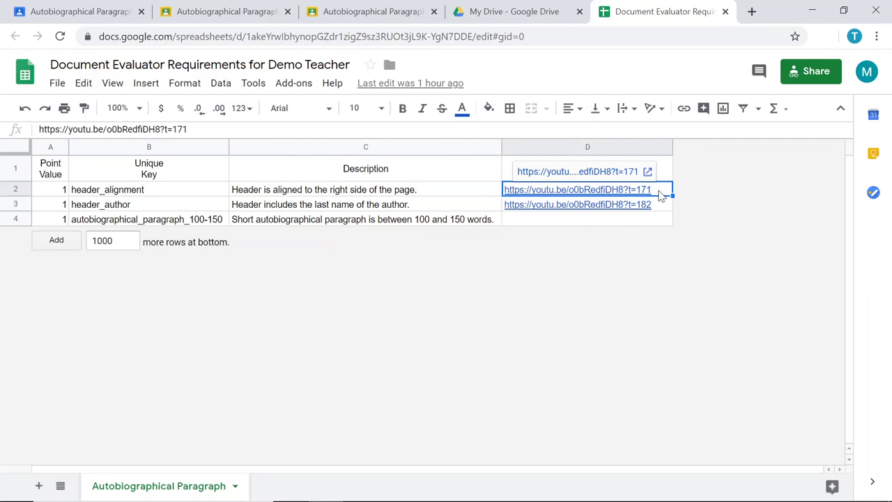
{"action": "left_click", "coordinate": [663, 209]}
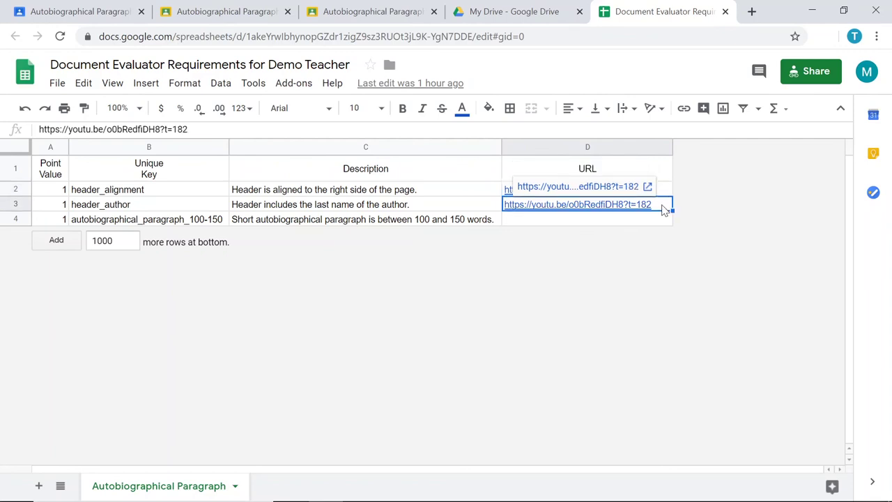
{"action": "left_click", "coordinate": [656, 223]}
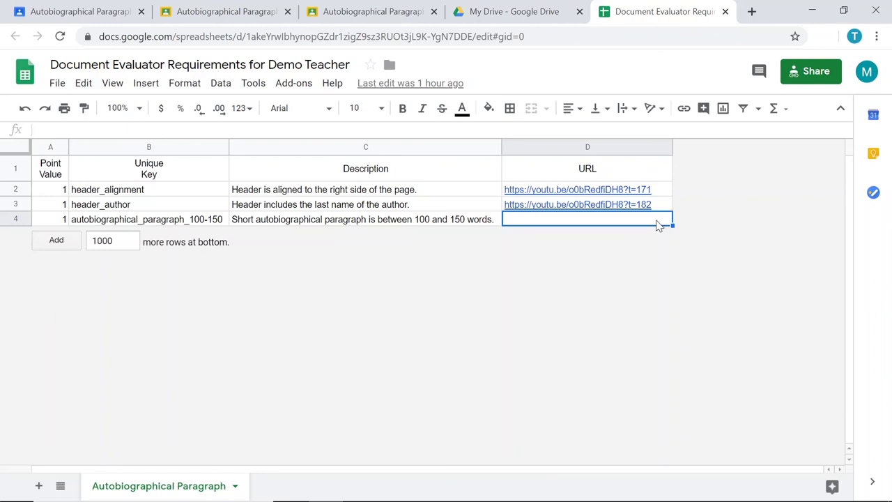
{"action": "left_click", "coordinate": [659, 194]}
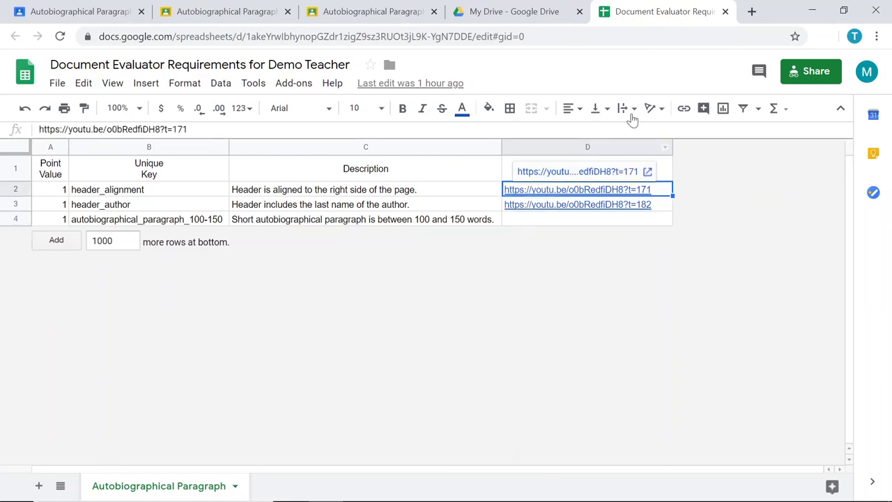
{"action": "left_click", "coordinate": [402, 15]}
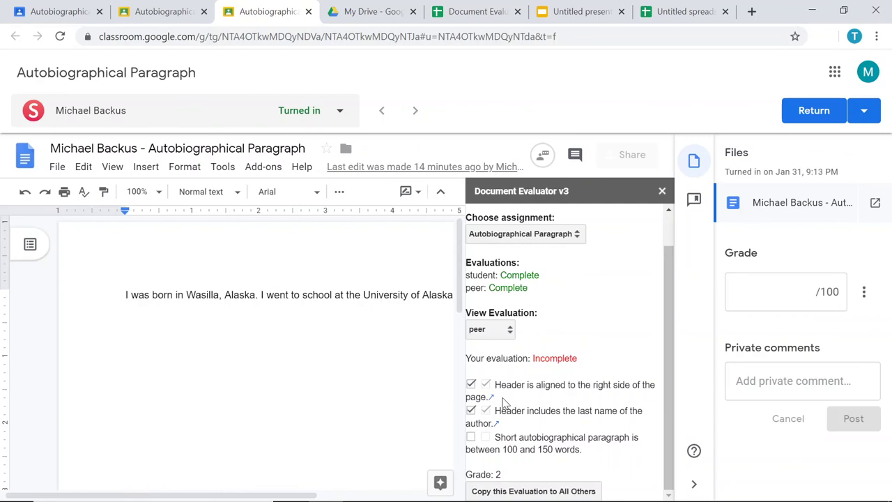
Step: Show the Slideshow Evaluator search in the presentation, then the Spreadsheet Evaluator search in the spreadsheet
{"action": "left_click", "coordinate": [574, 11]}
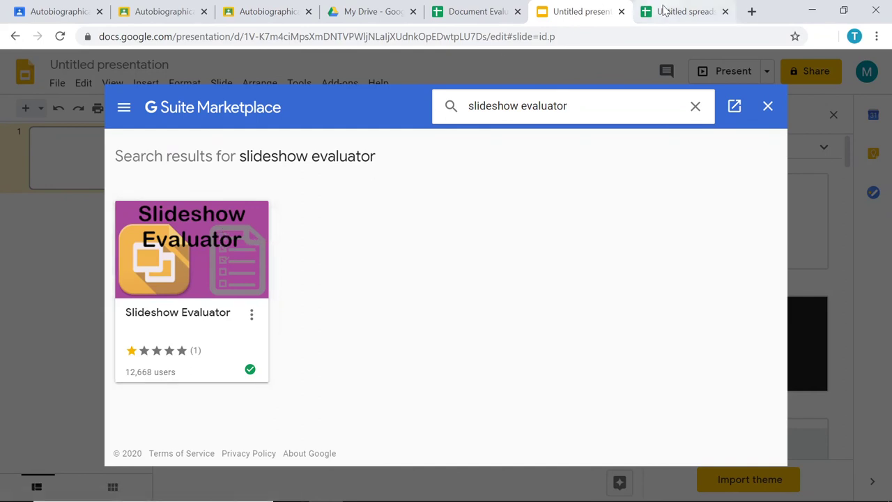
{"action": "left_click", "coordinate": [664, 11]}
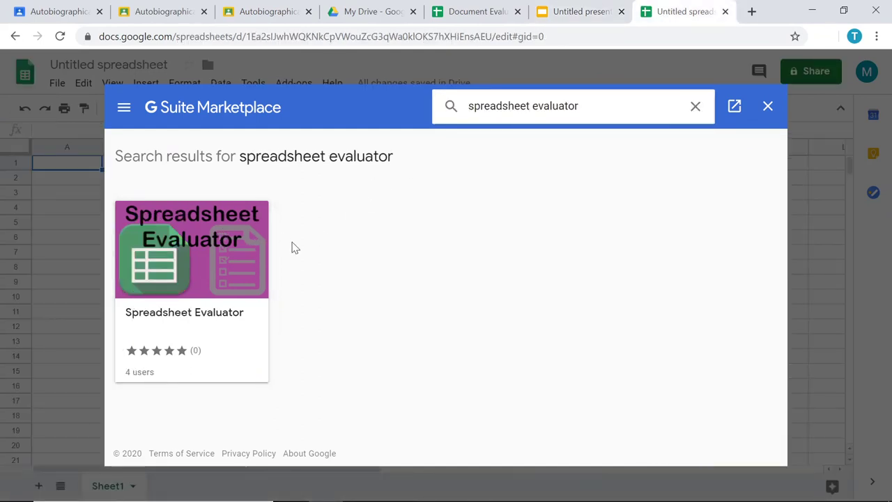